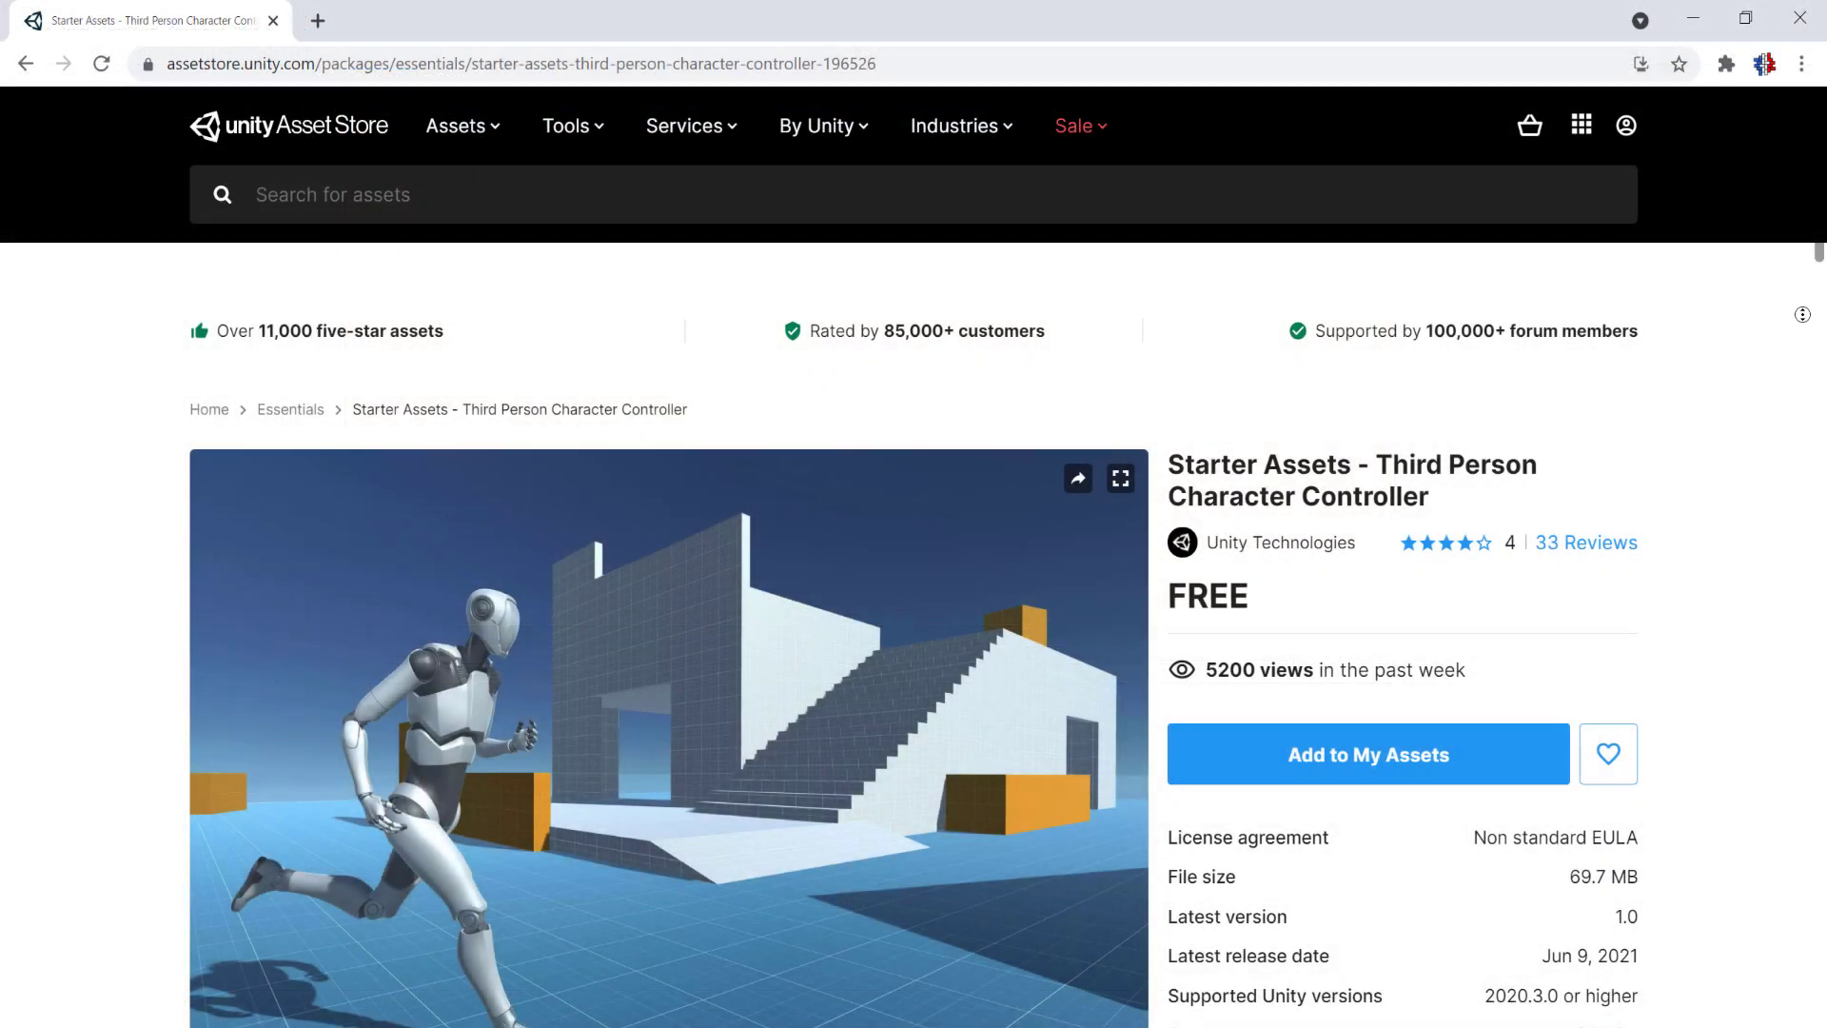
# - Add the free Starter Assets - Third Person Character Controller to My Assets and sign in with the saved Unity ID credentials
pyautogui.scroll(-2, 1802, 309)
pyautogui.scroll(-2, 1805, 359)
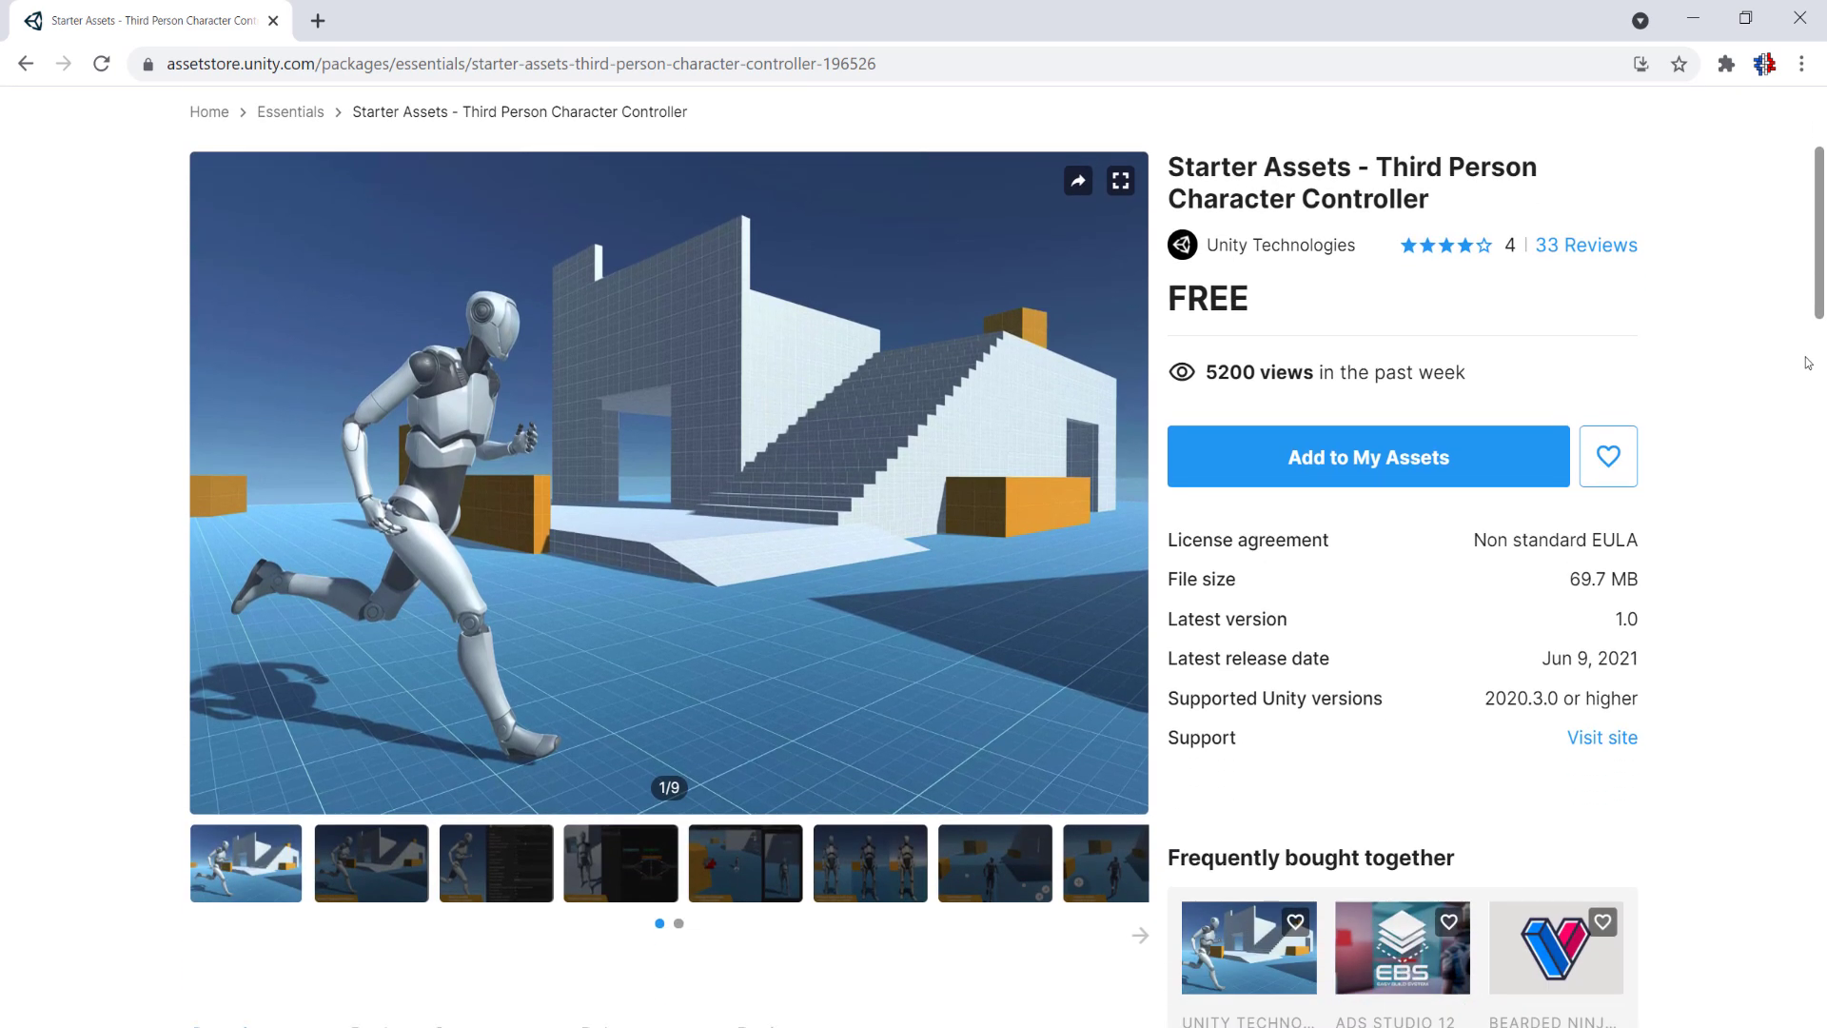
pyautogui.click(1411, 452)
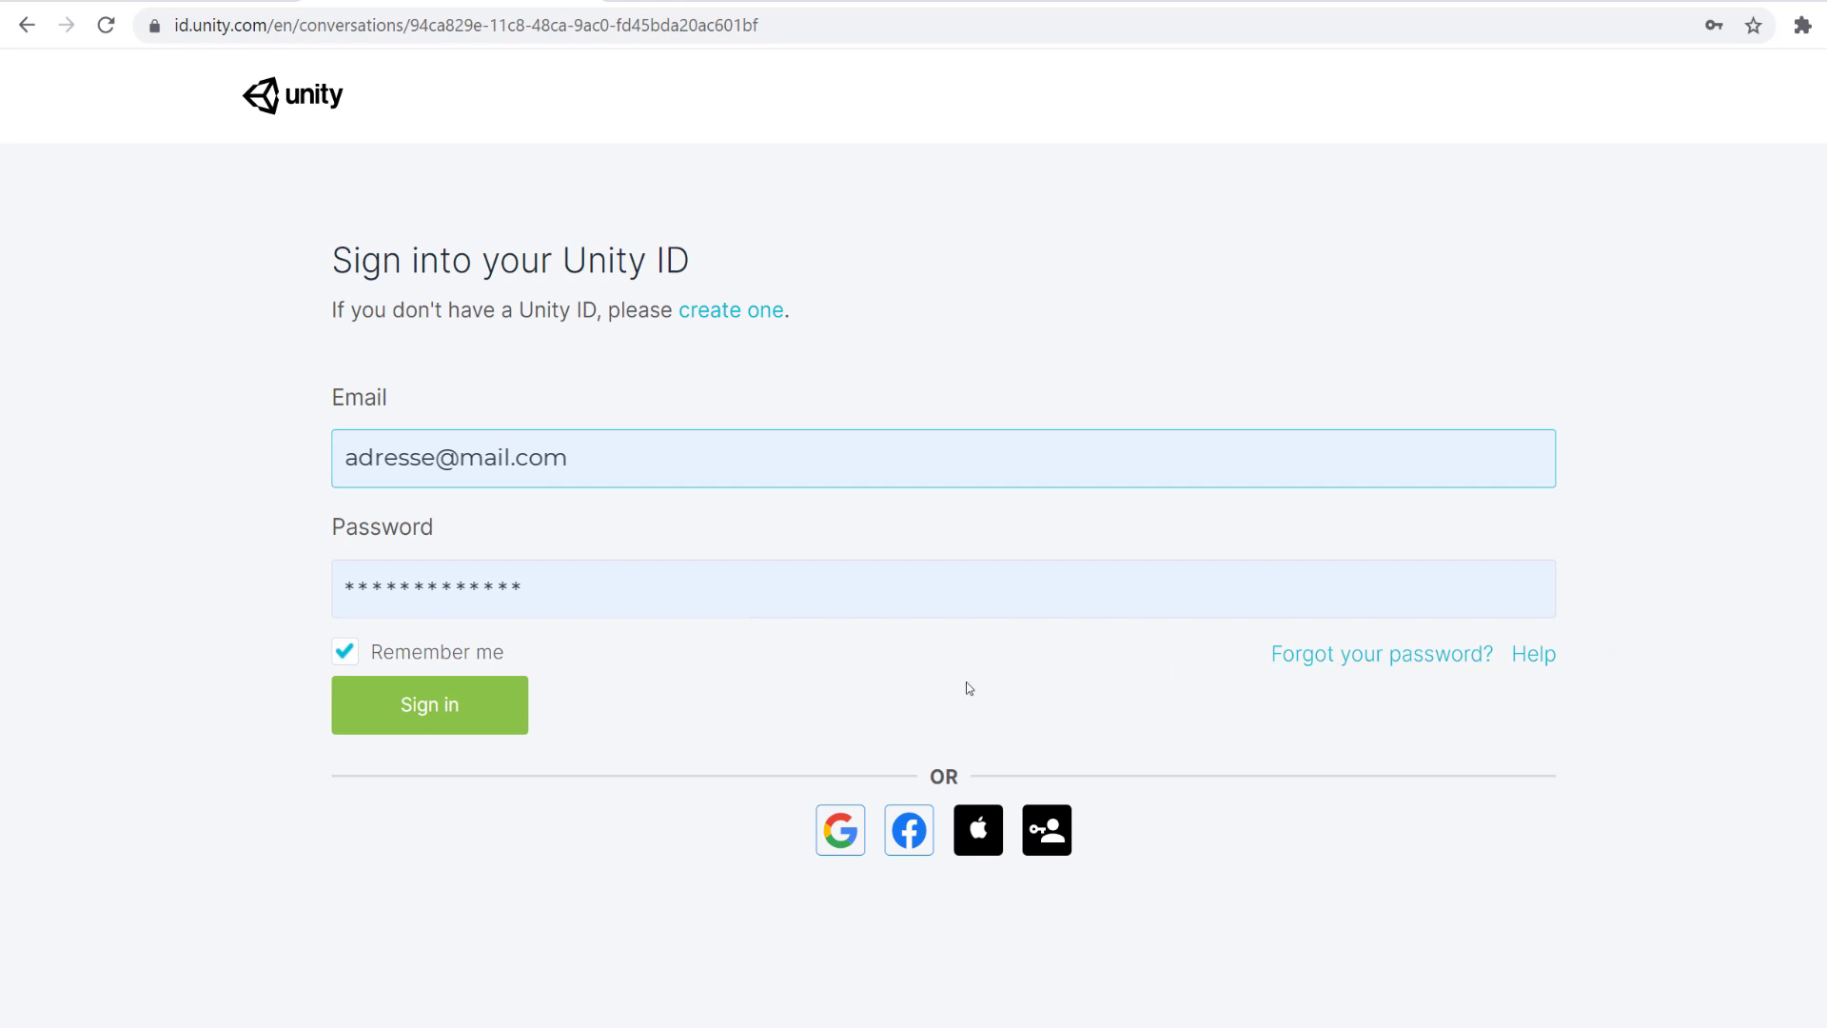
pyautogui.click(429, 704)
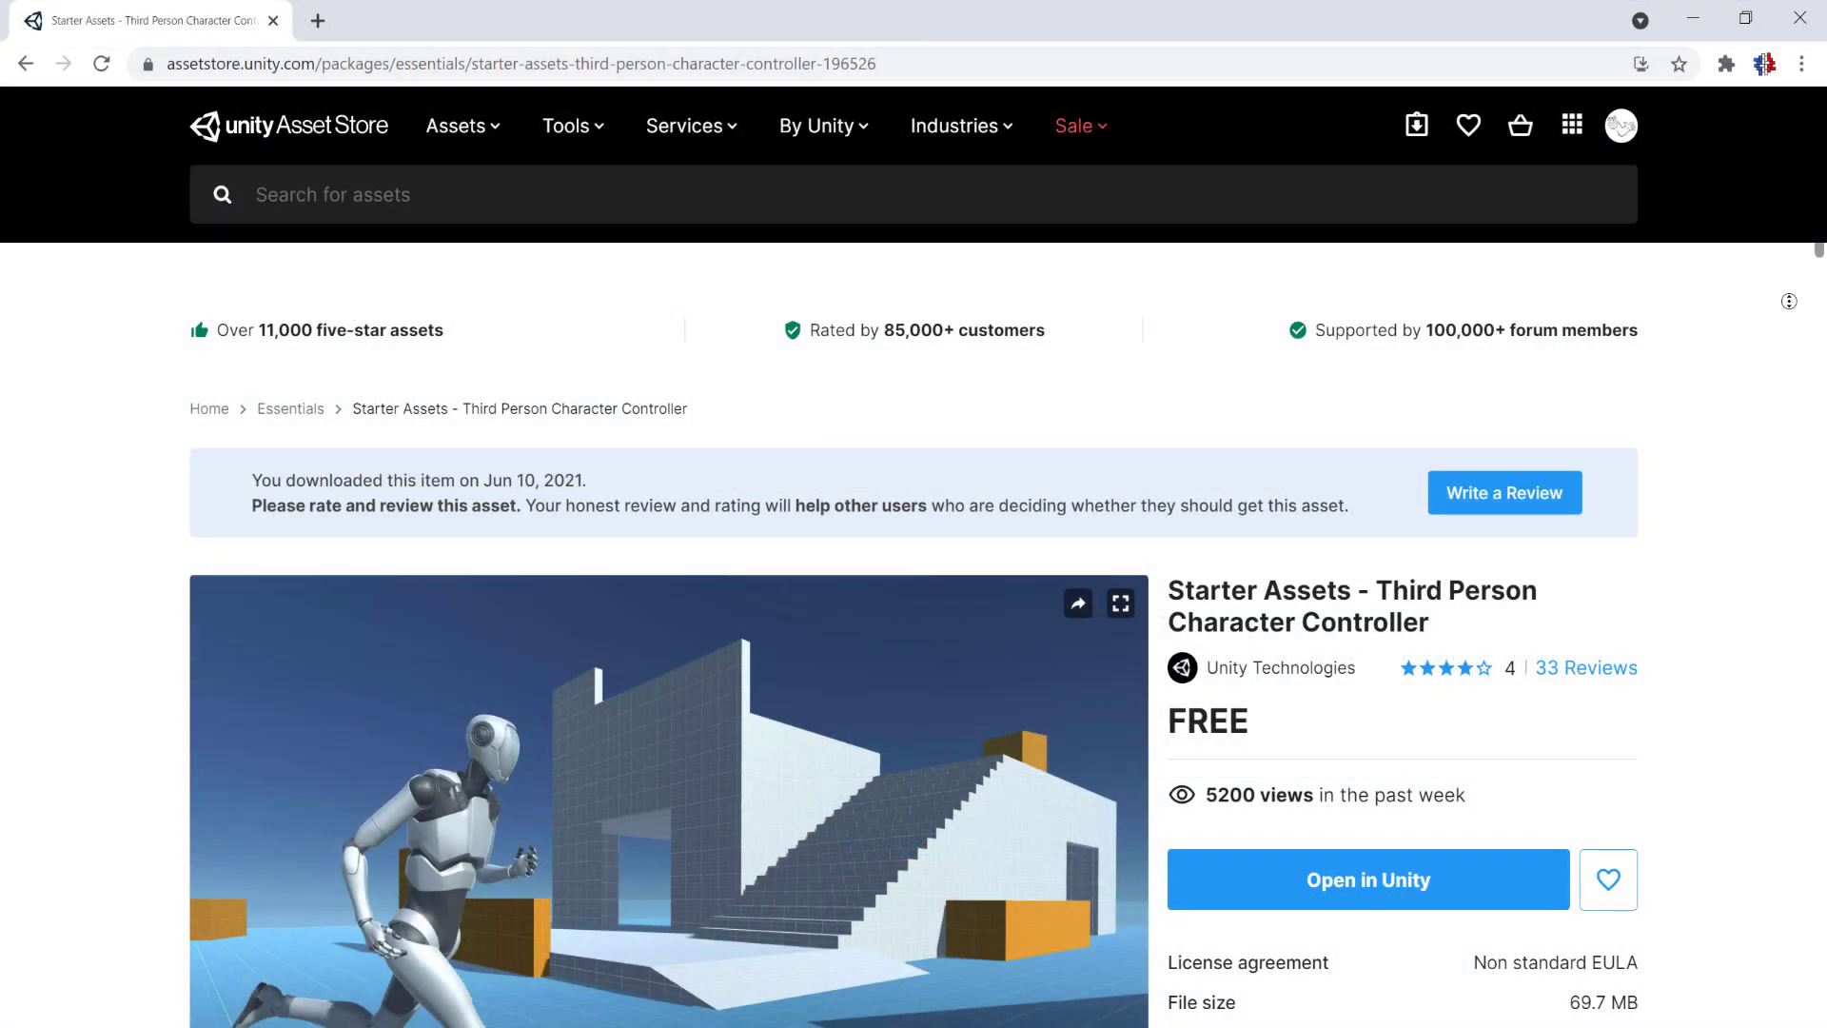
# - Open the Third Person Character Controller asset in the Unity Editor and allow the browser to launch it
pyautogui.scroll(-4, 1788, 325)
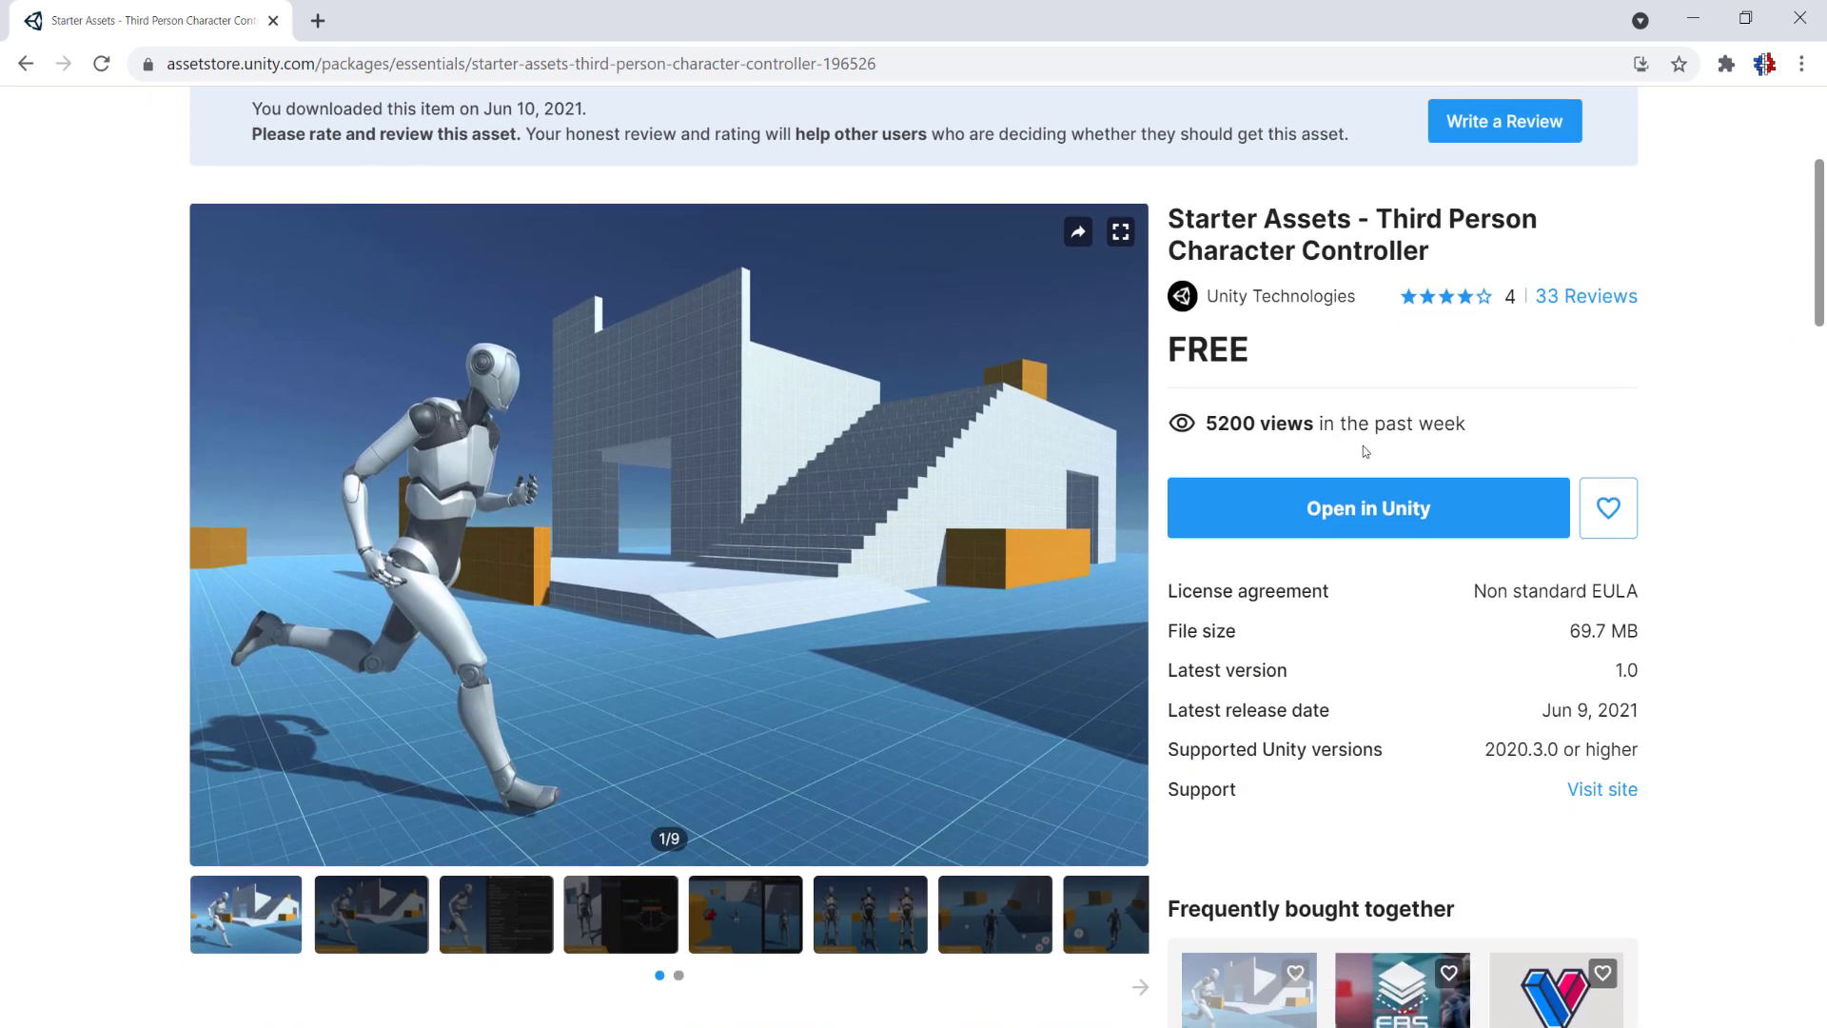
pyautogui.click(1331, 517)
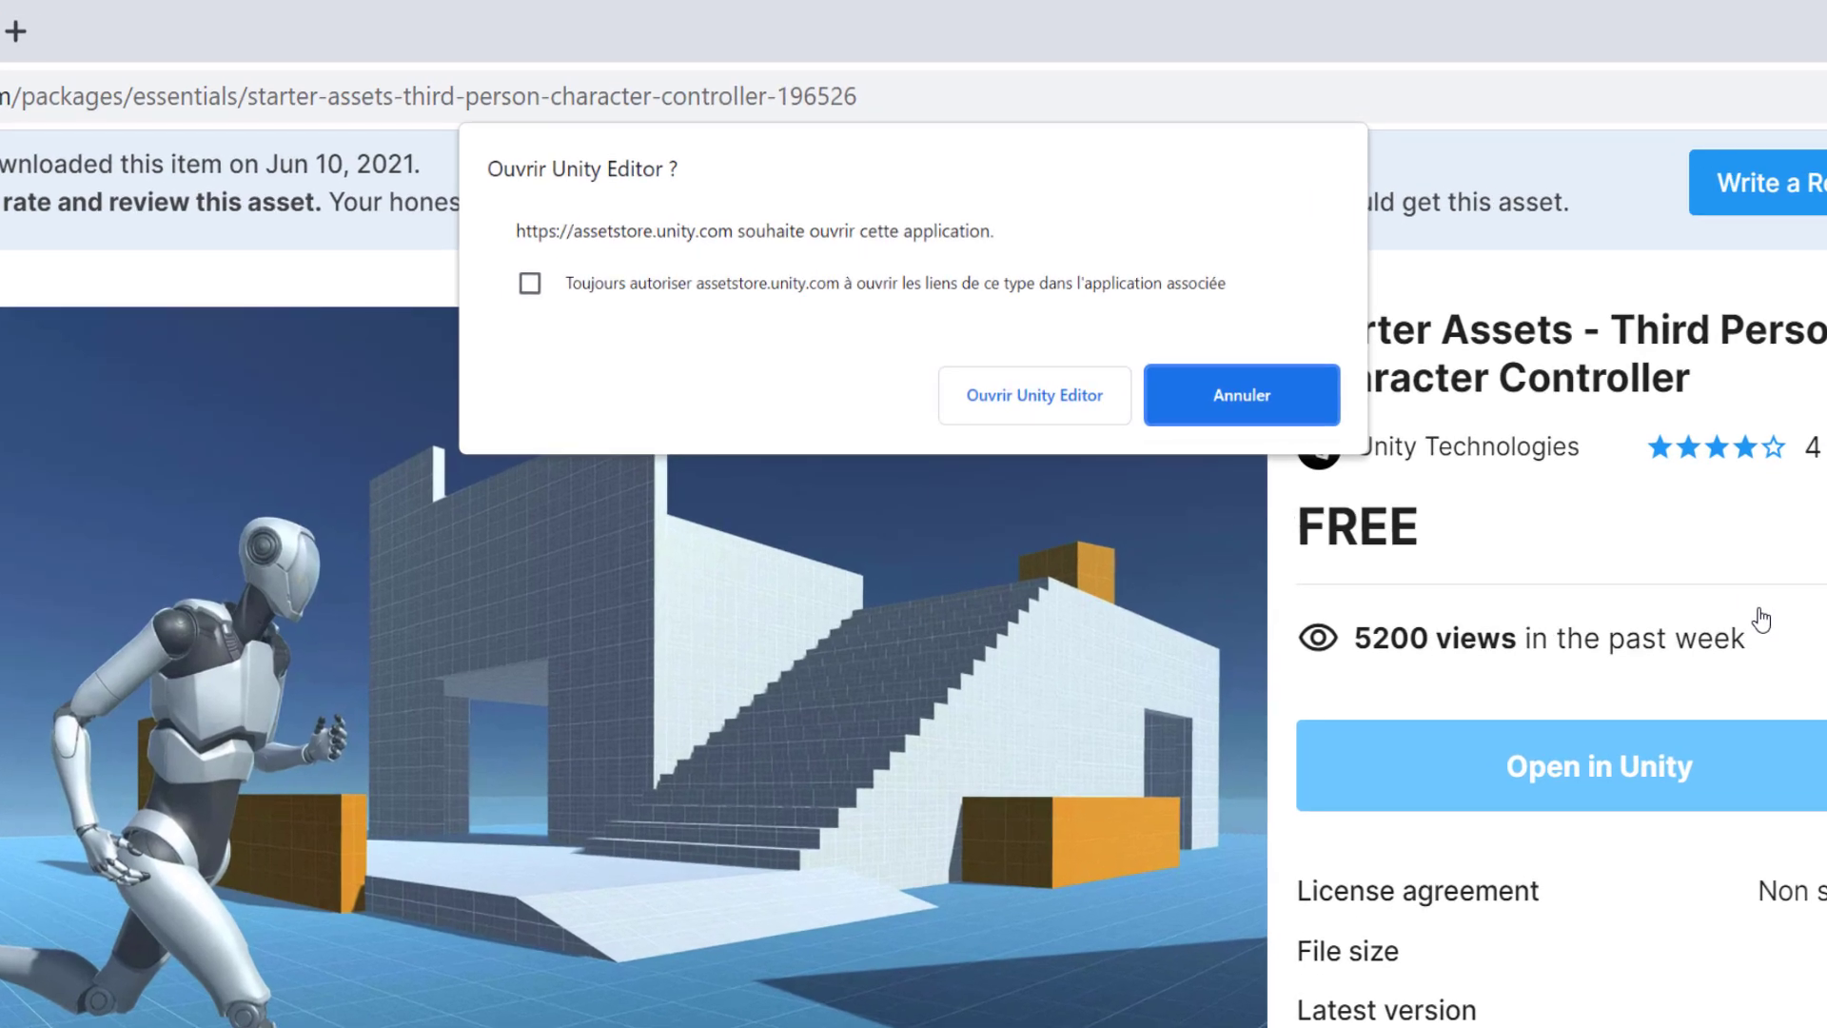
pyautogui.click(1035, 395)
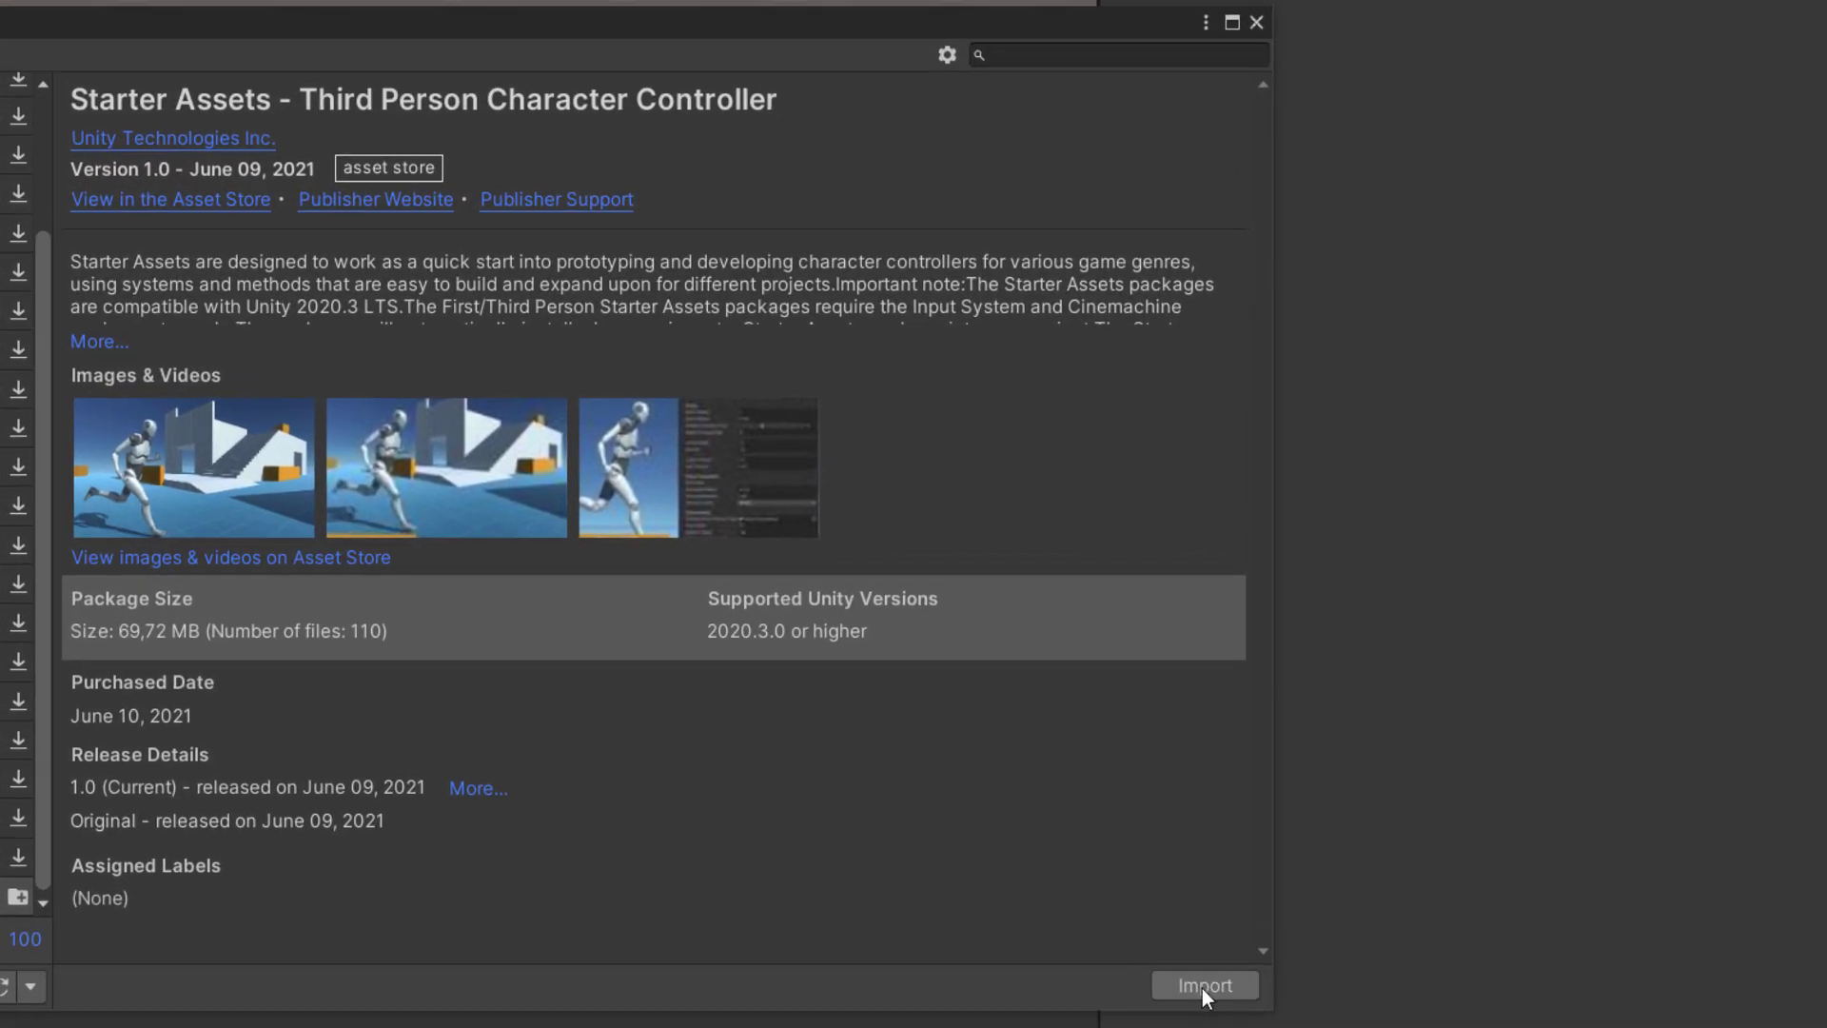
# - Import all files of the Third Person Character Controller package, enable the new input system backends, and close the Package Manager
pyautogui.click(1202, 986)
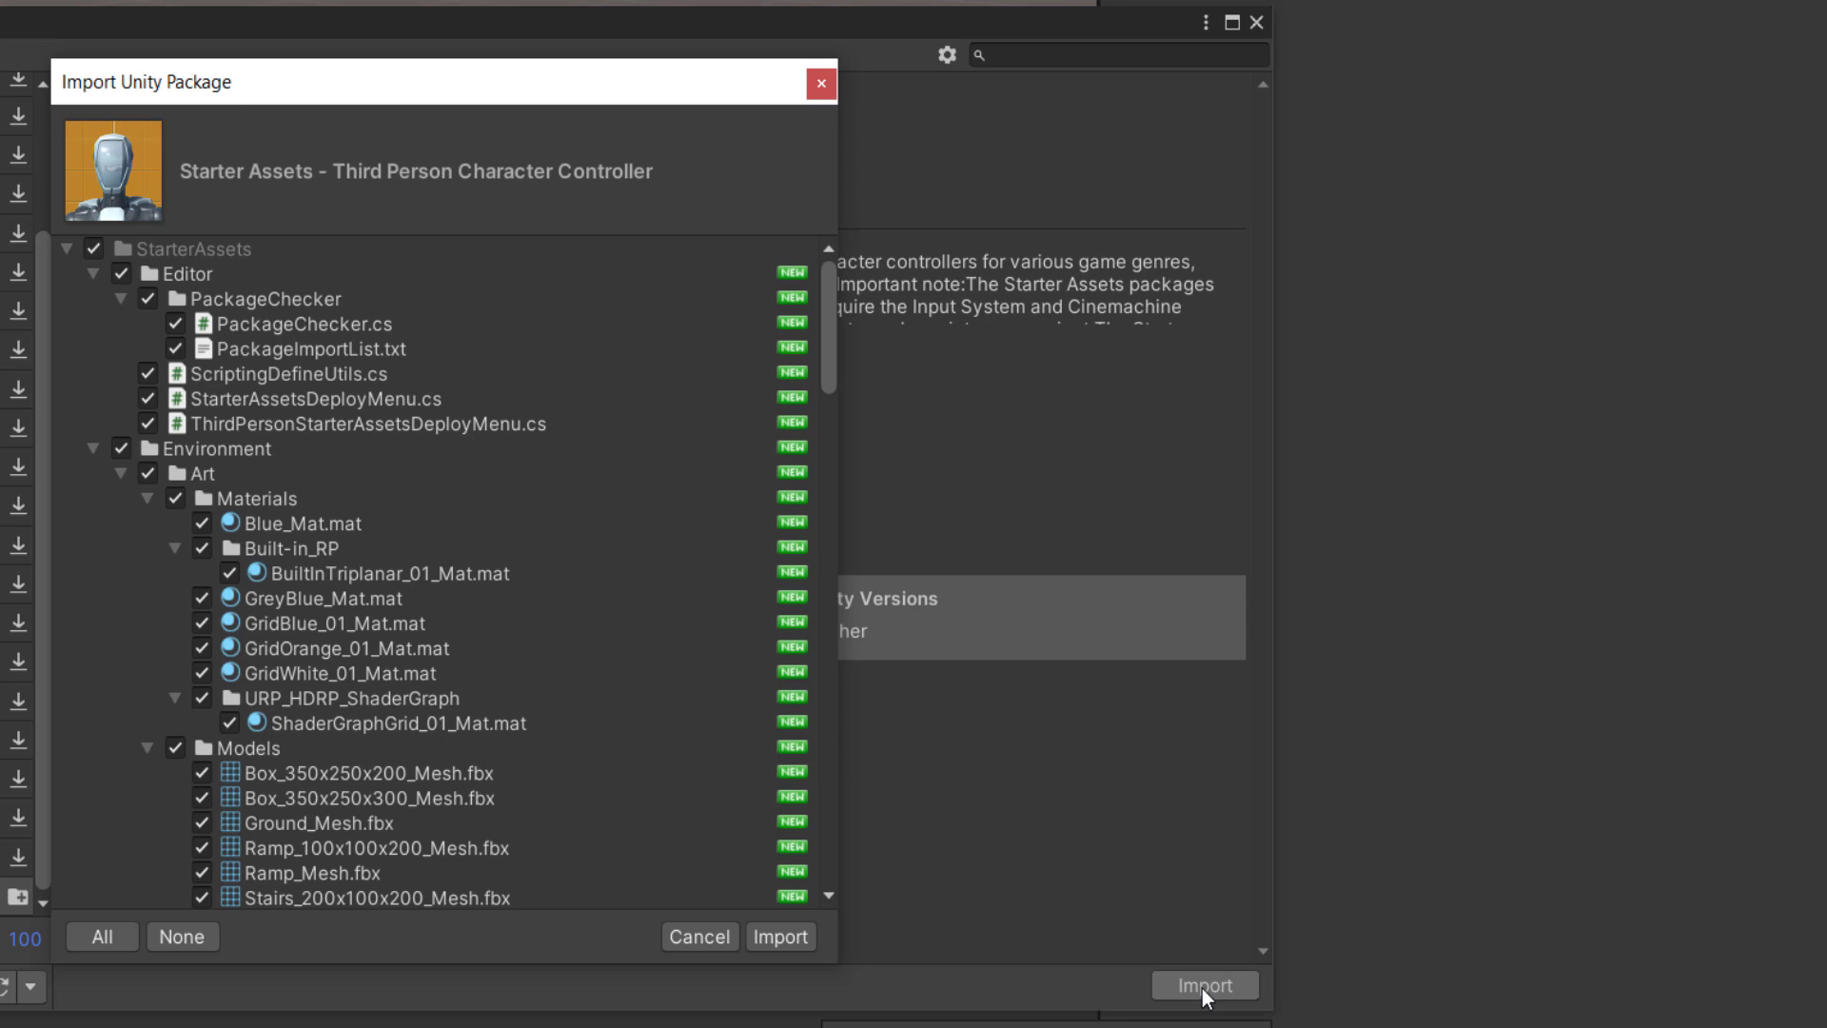
pyautogui.click(785, 942)
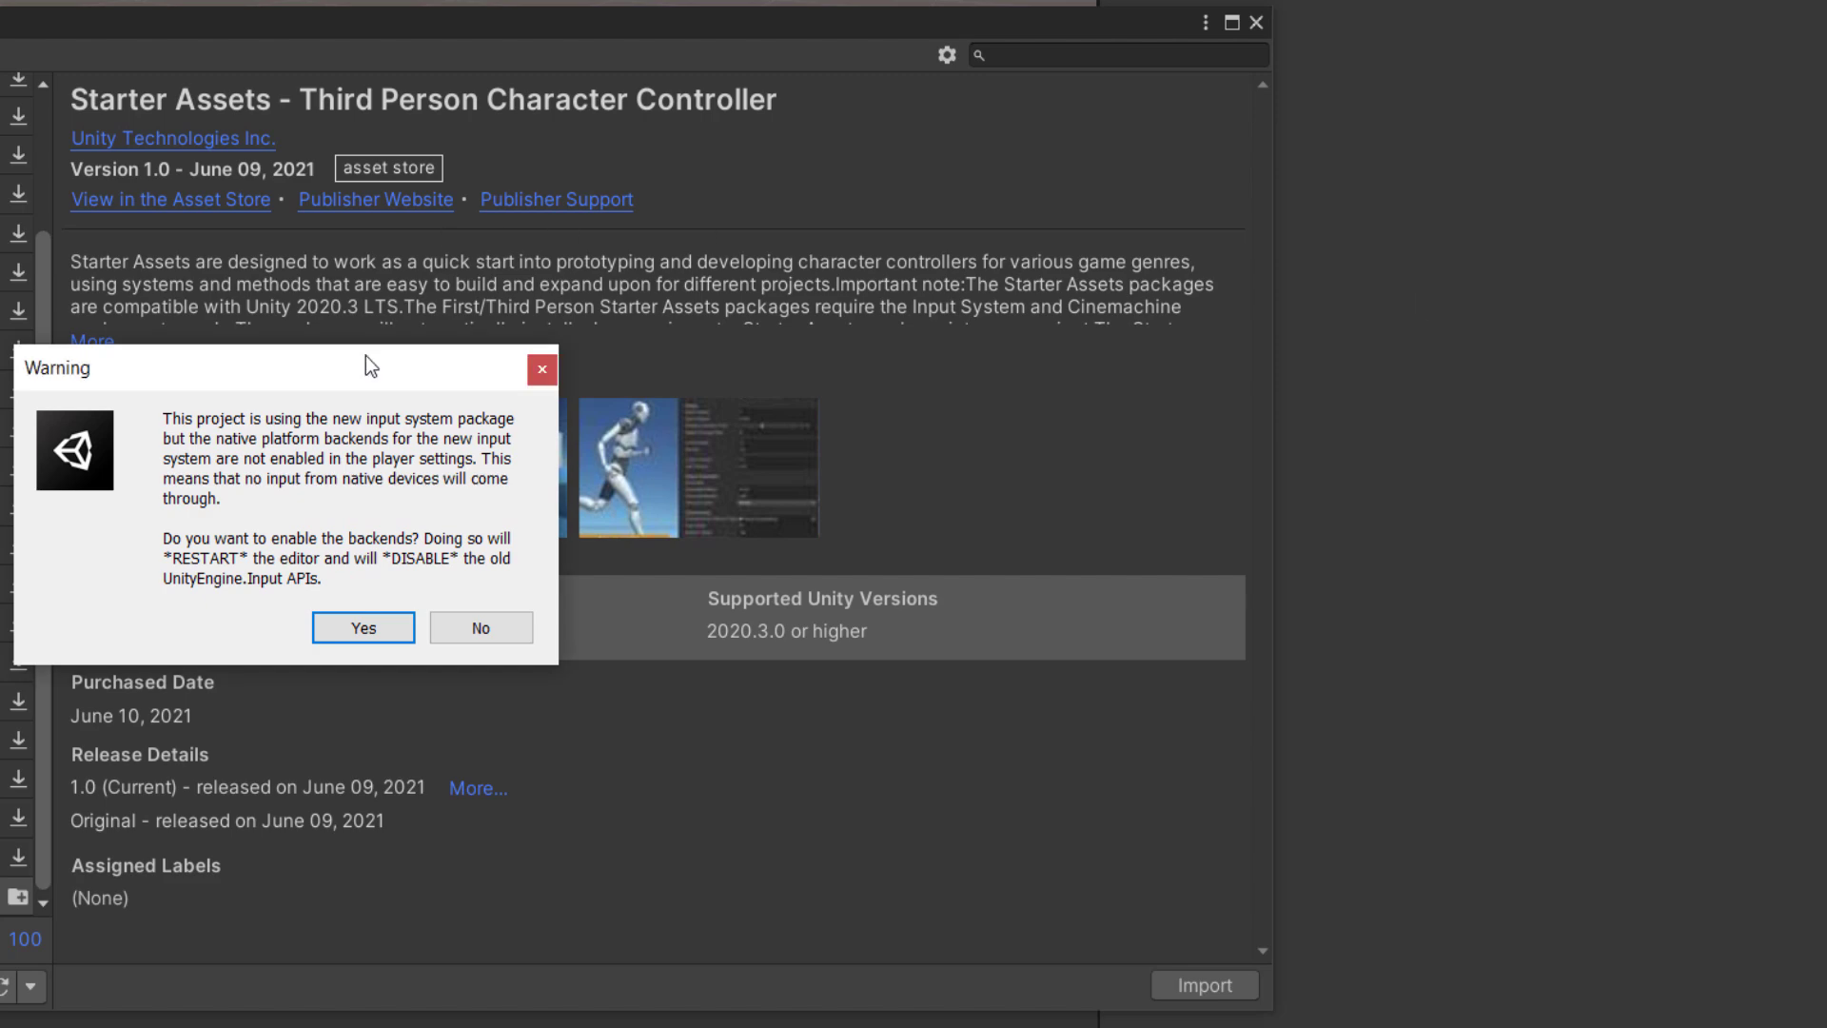
pyautogui.click(366, 625)
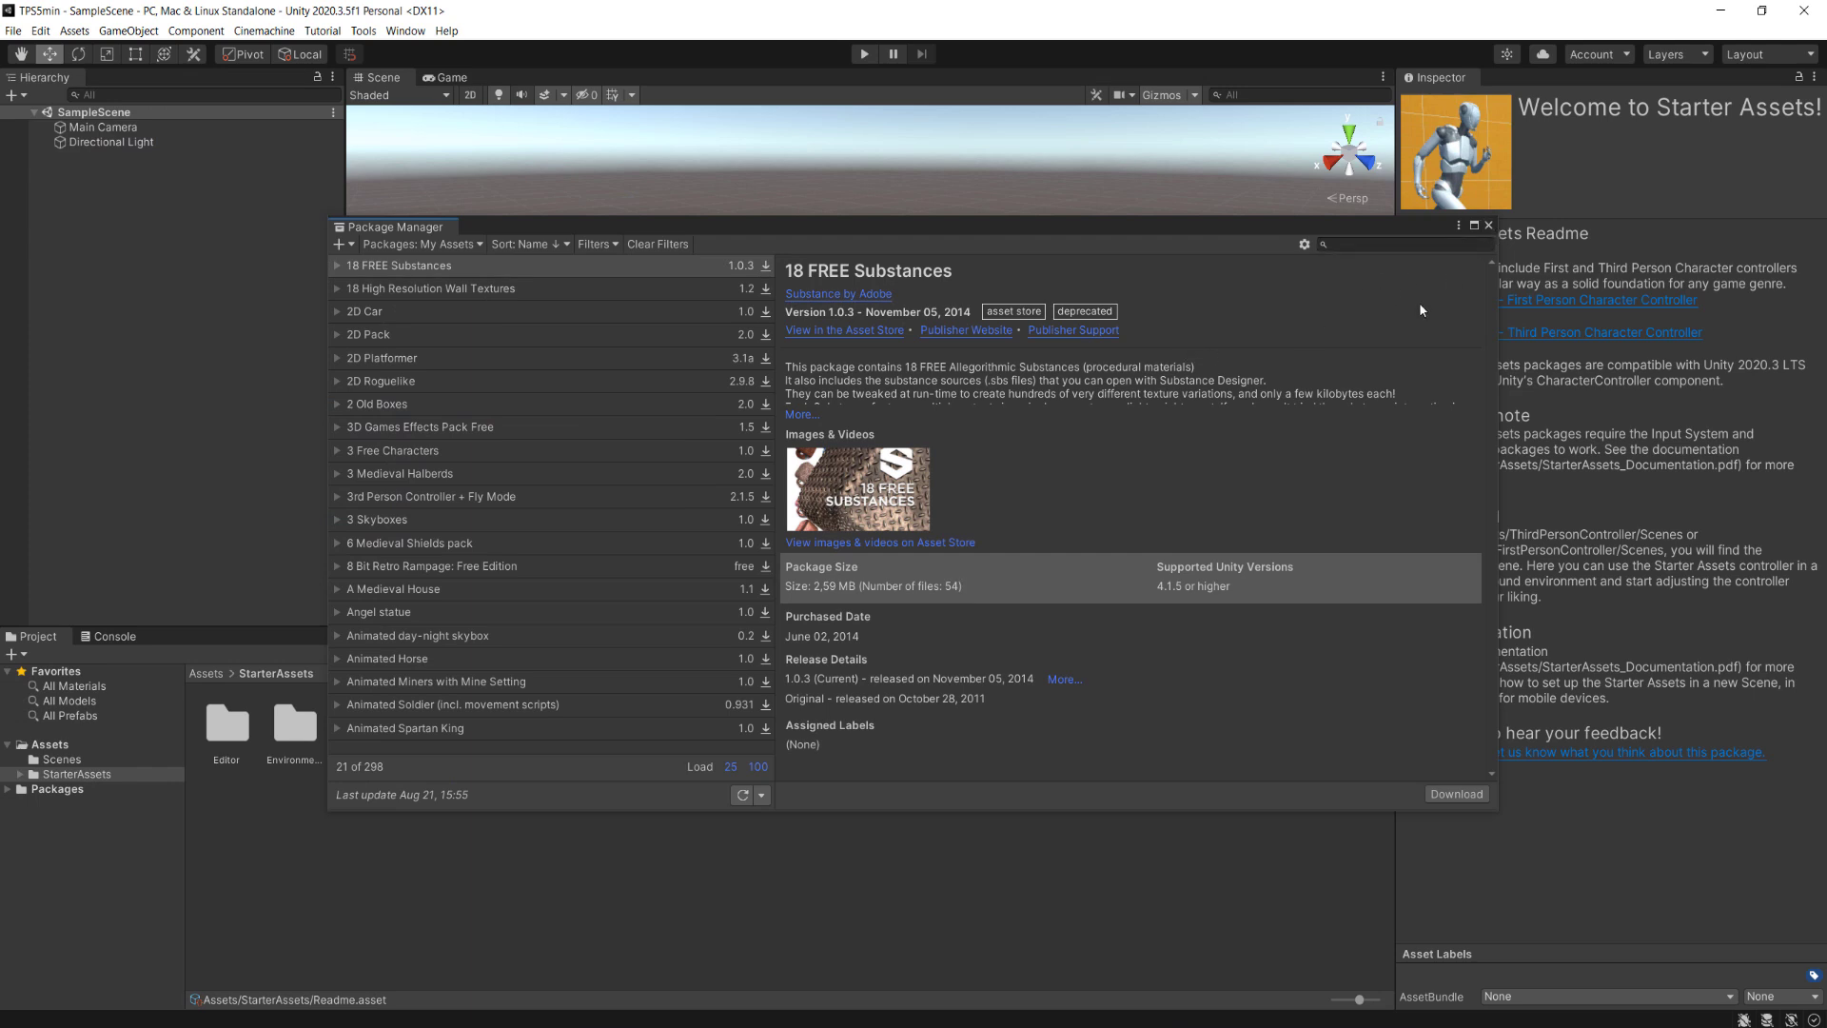
pyautogui.click(1489, 227)
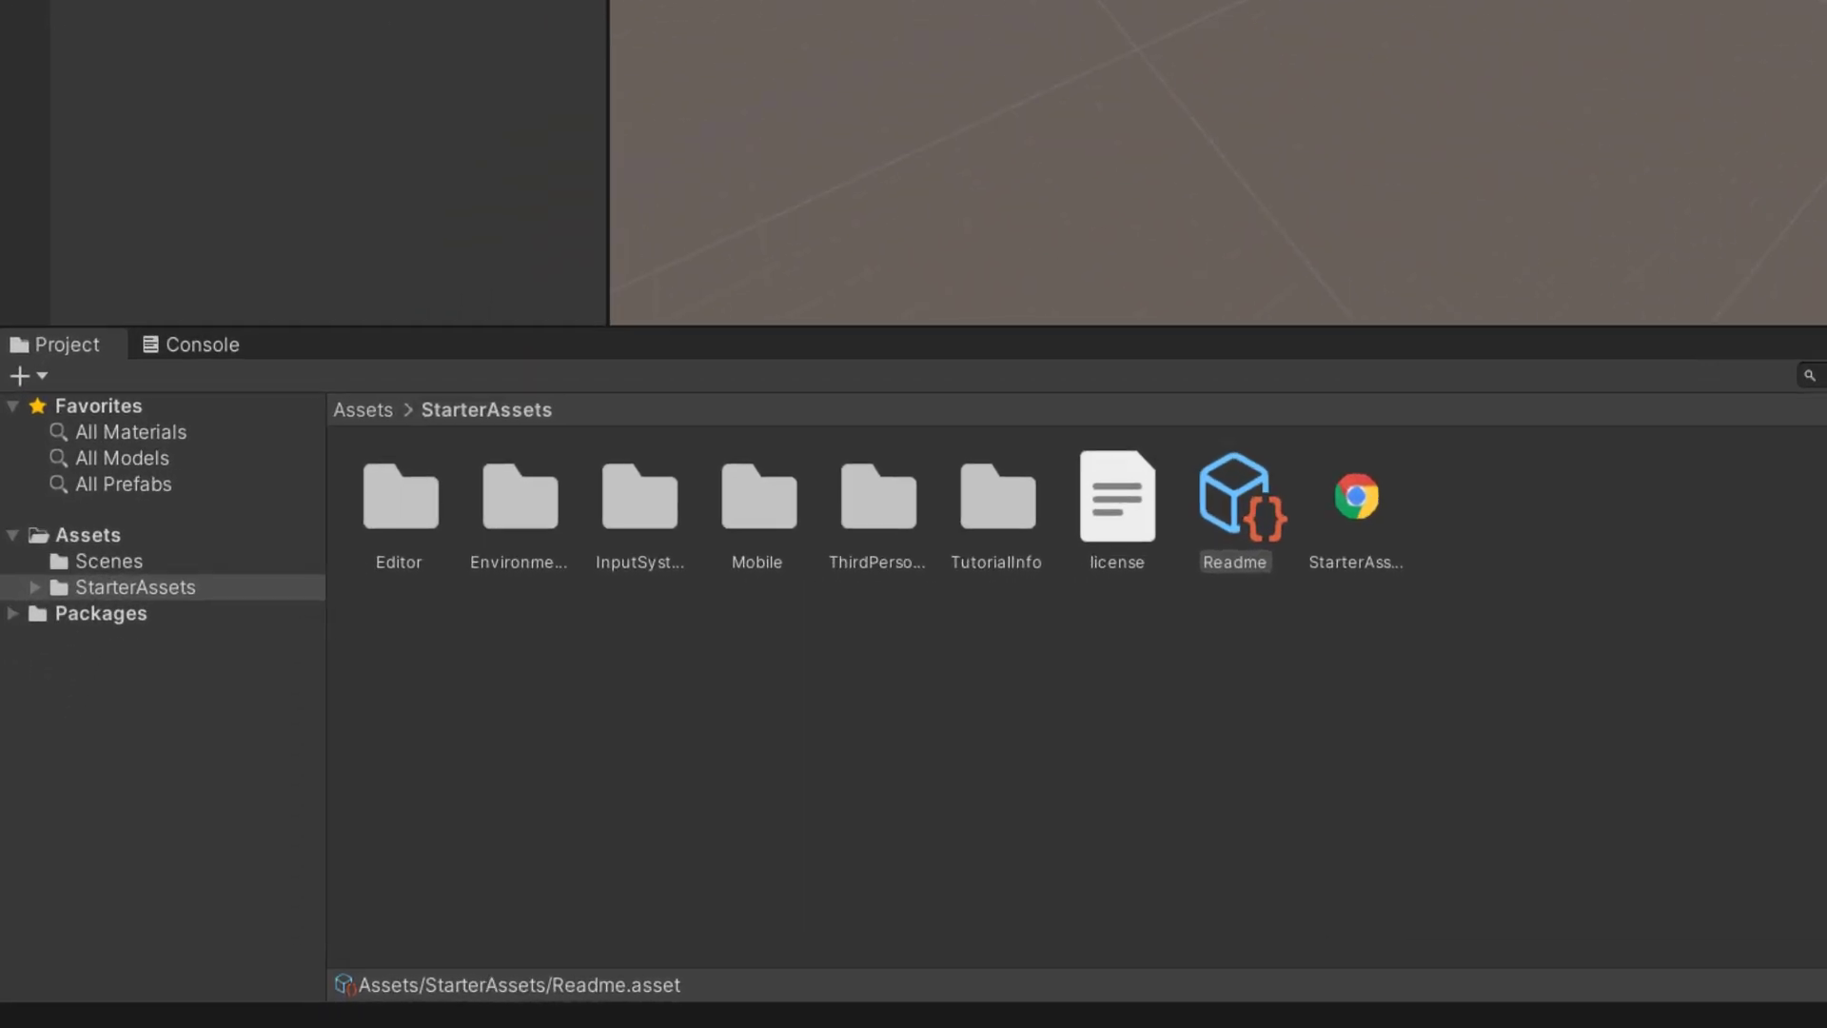
# - Open the Playground scene from StarterAssets/ThirdPersonController/Scenes and enlarge the scene view
pyautogui.doubleClick(880, 497)
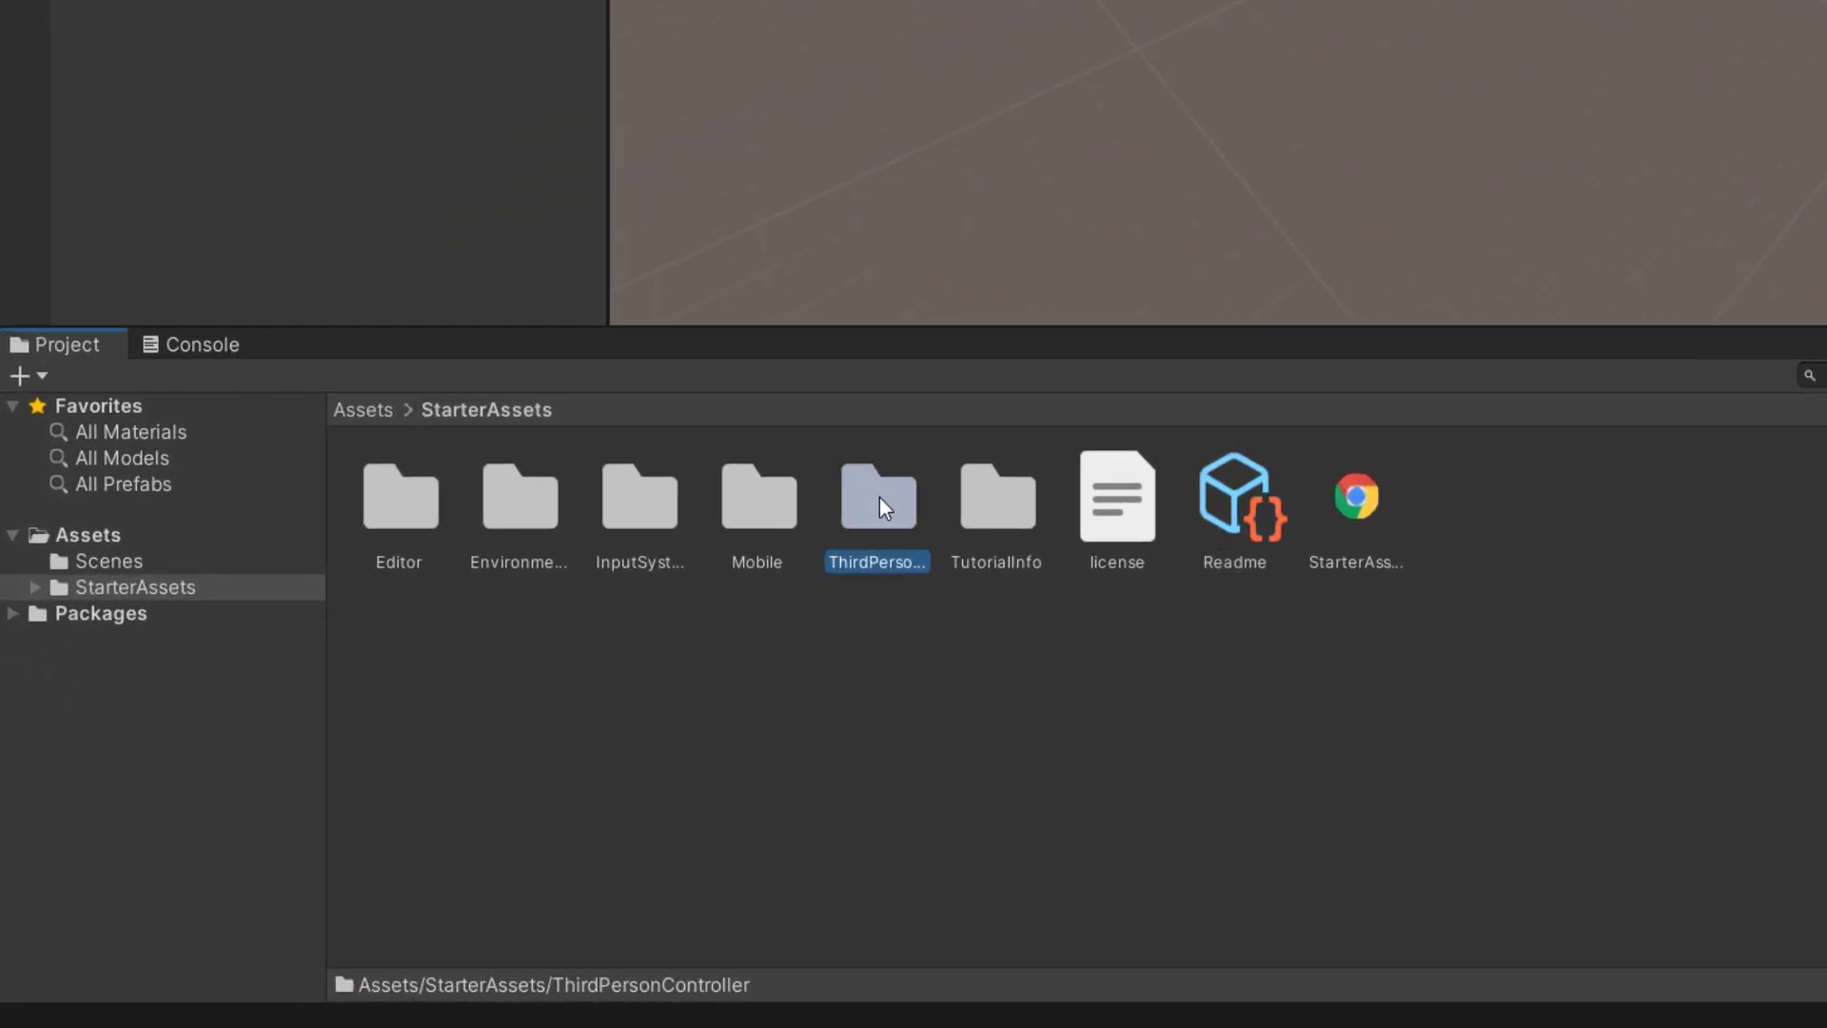
pyautogui.doubleClick(630, 500)
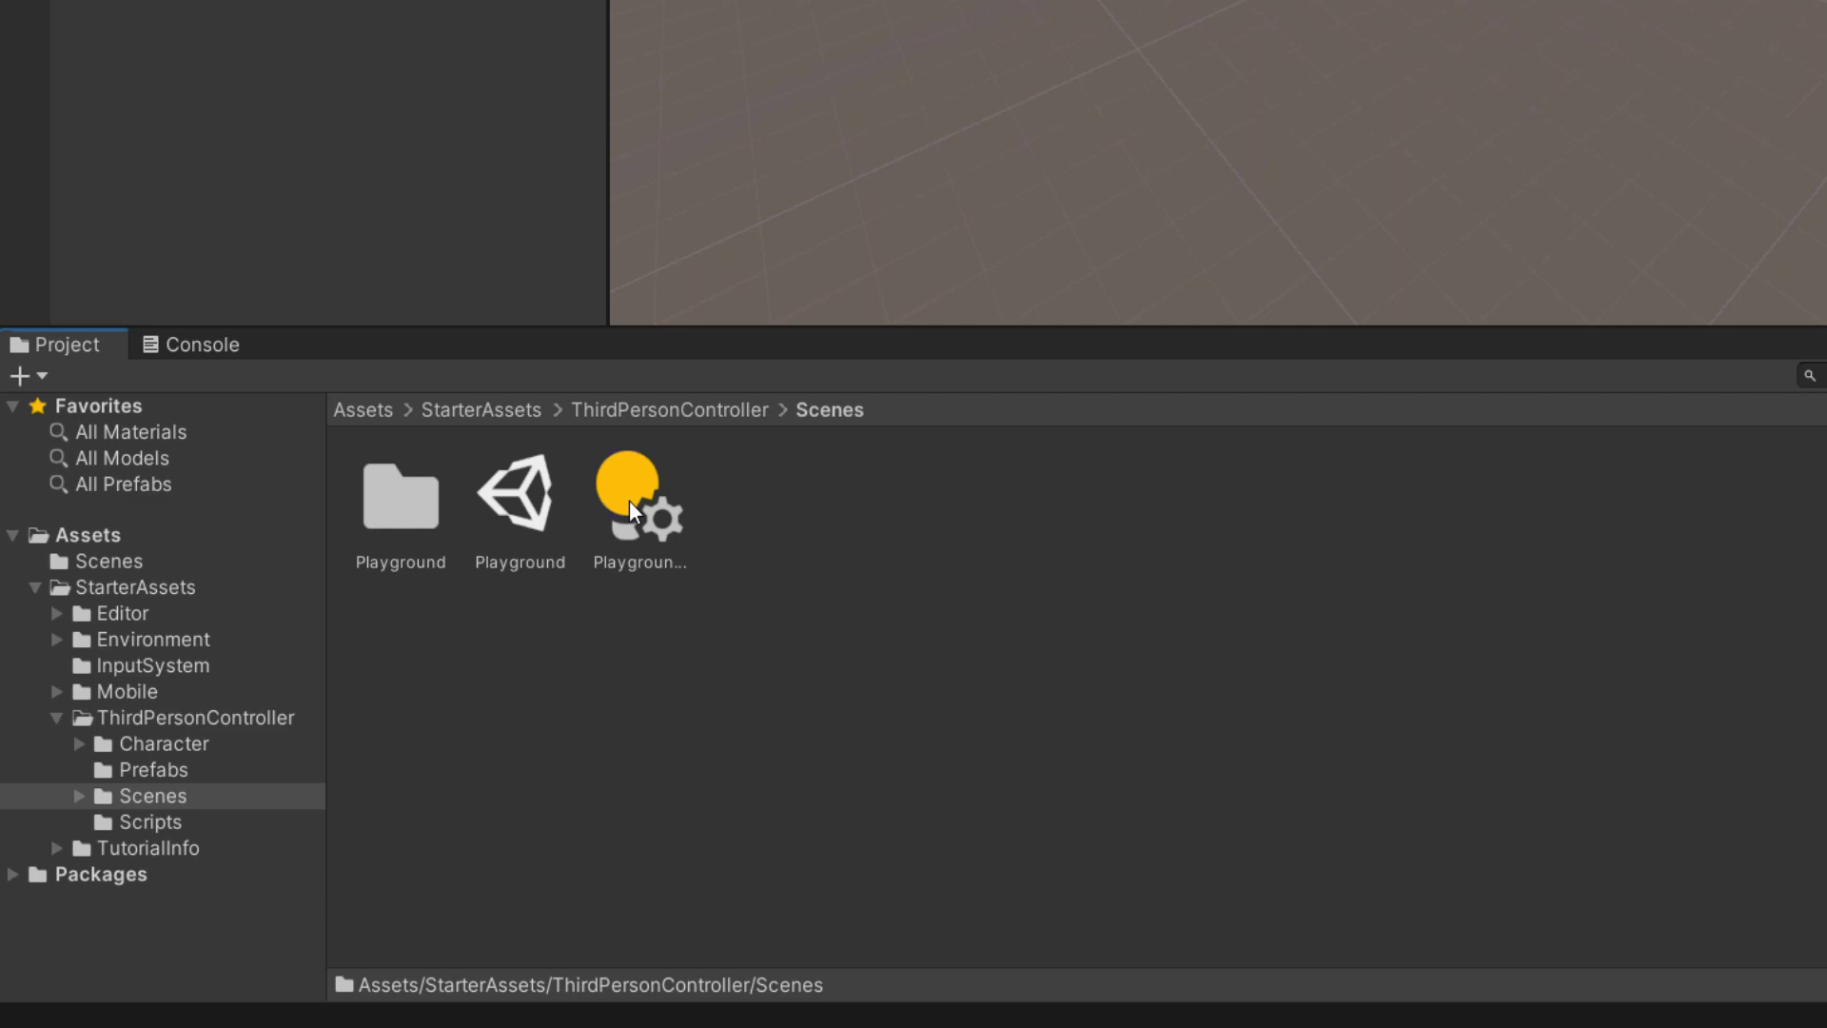
pyautogui.doubleClick(521, 504)
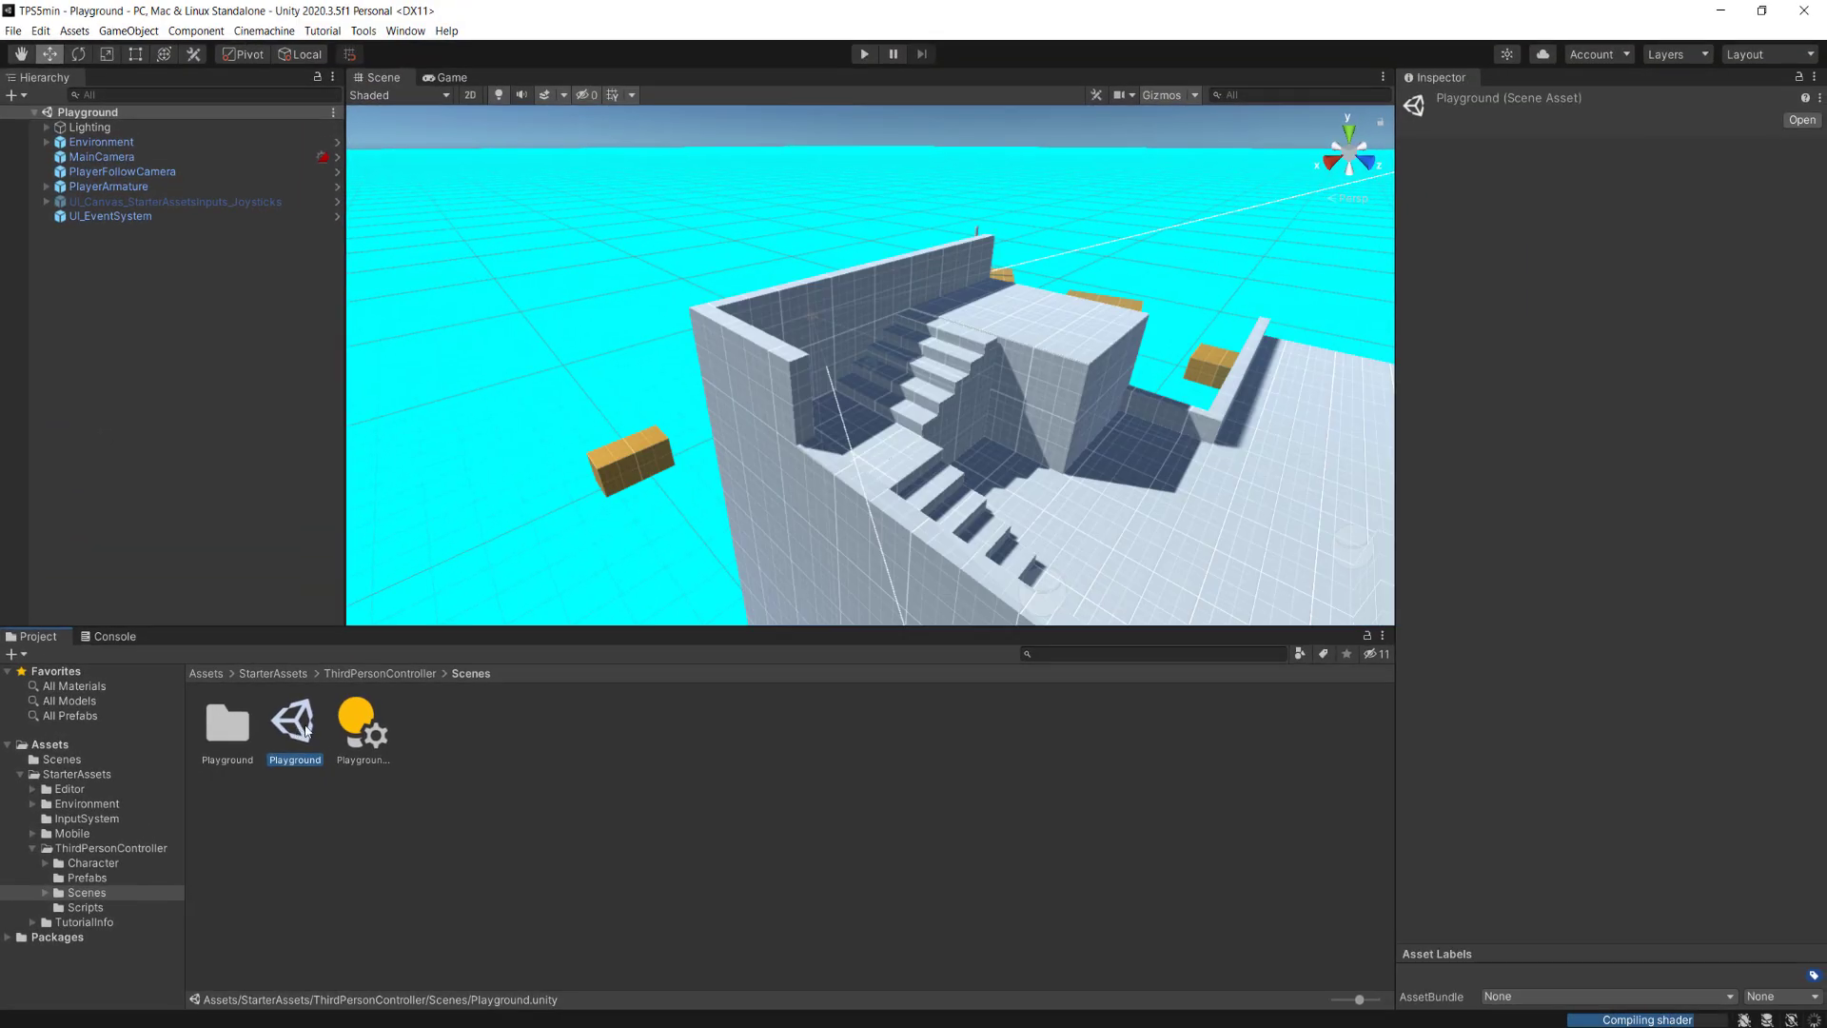
pyautogui.moveTo(633, 629); pyautogui.dragTo(633, 714)
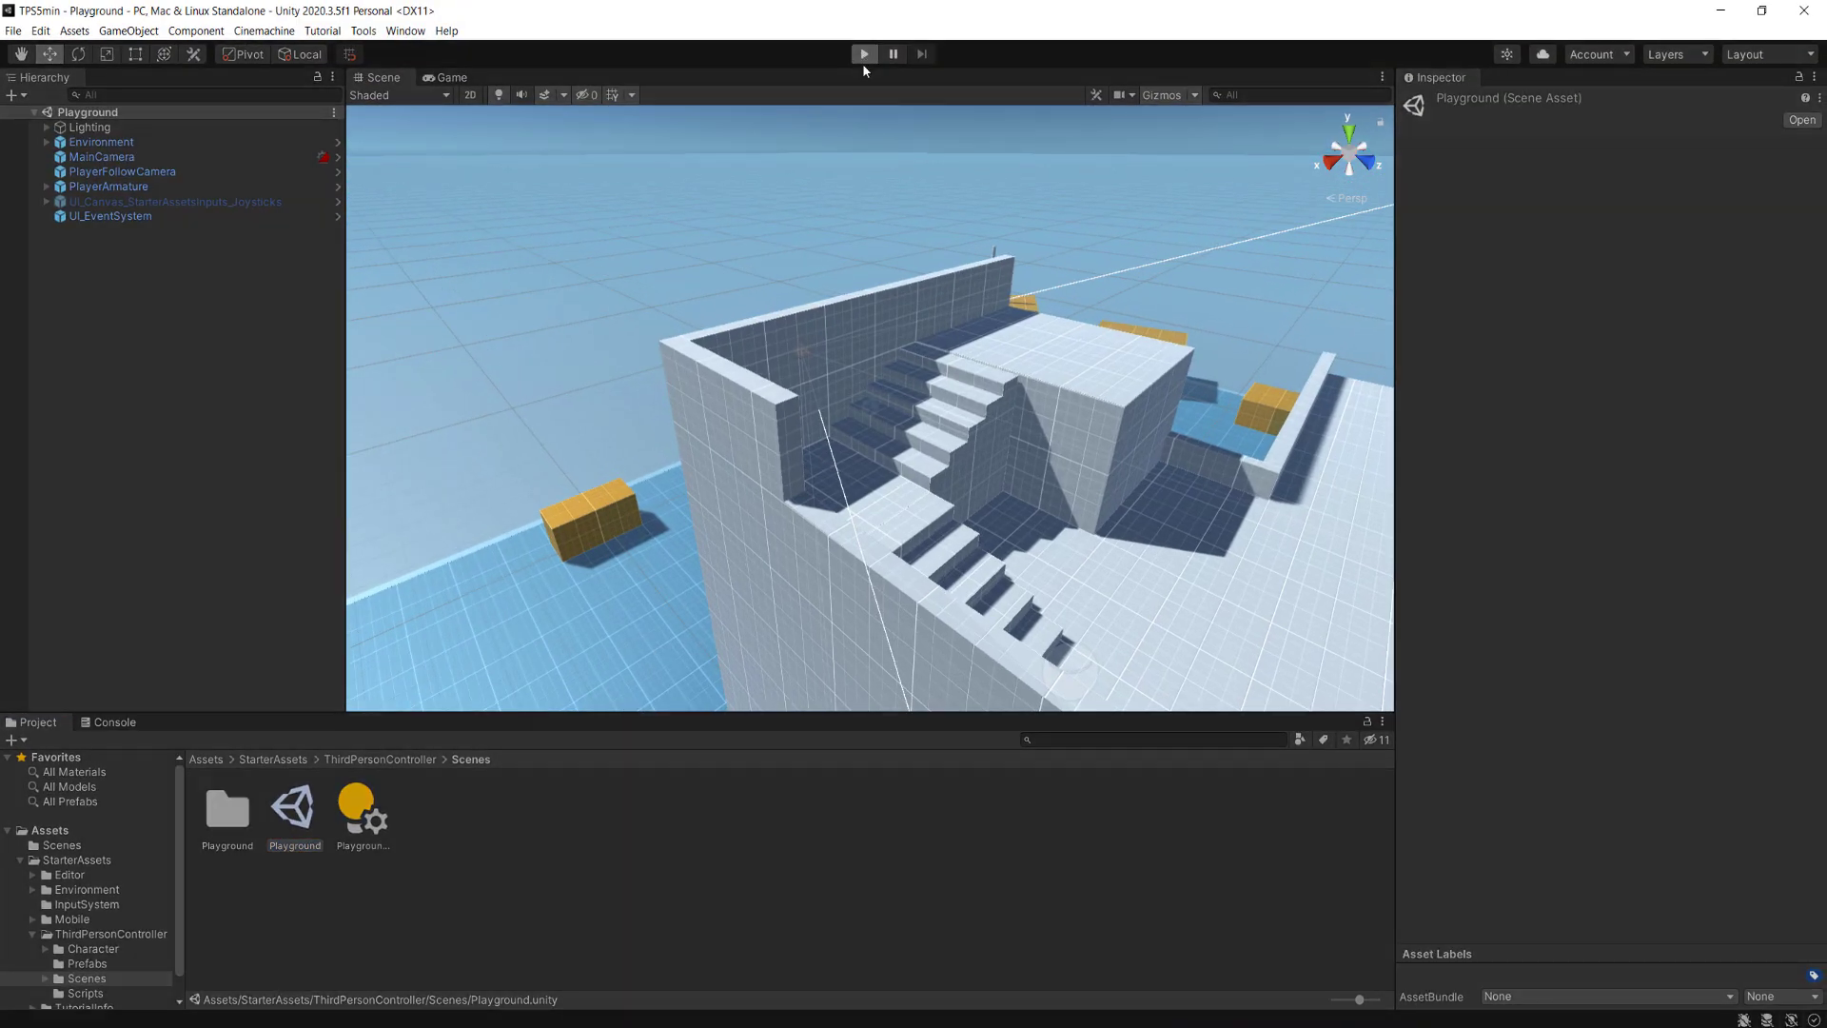
# - Run the Playground scene in play mode and turn off Low Resolution Aspect Ratios for the Game view
pyautogui.hotkey('ctrl', 'p')
pyautogui.press('w')
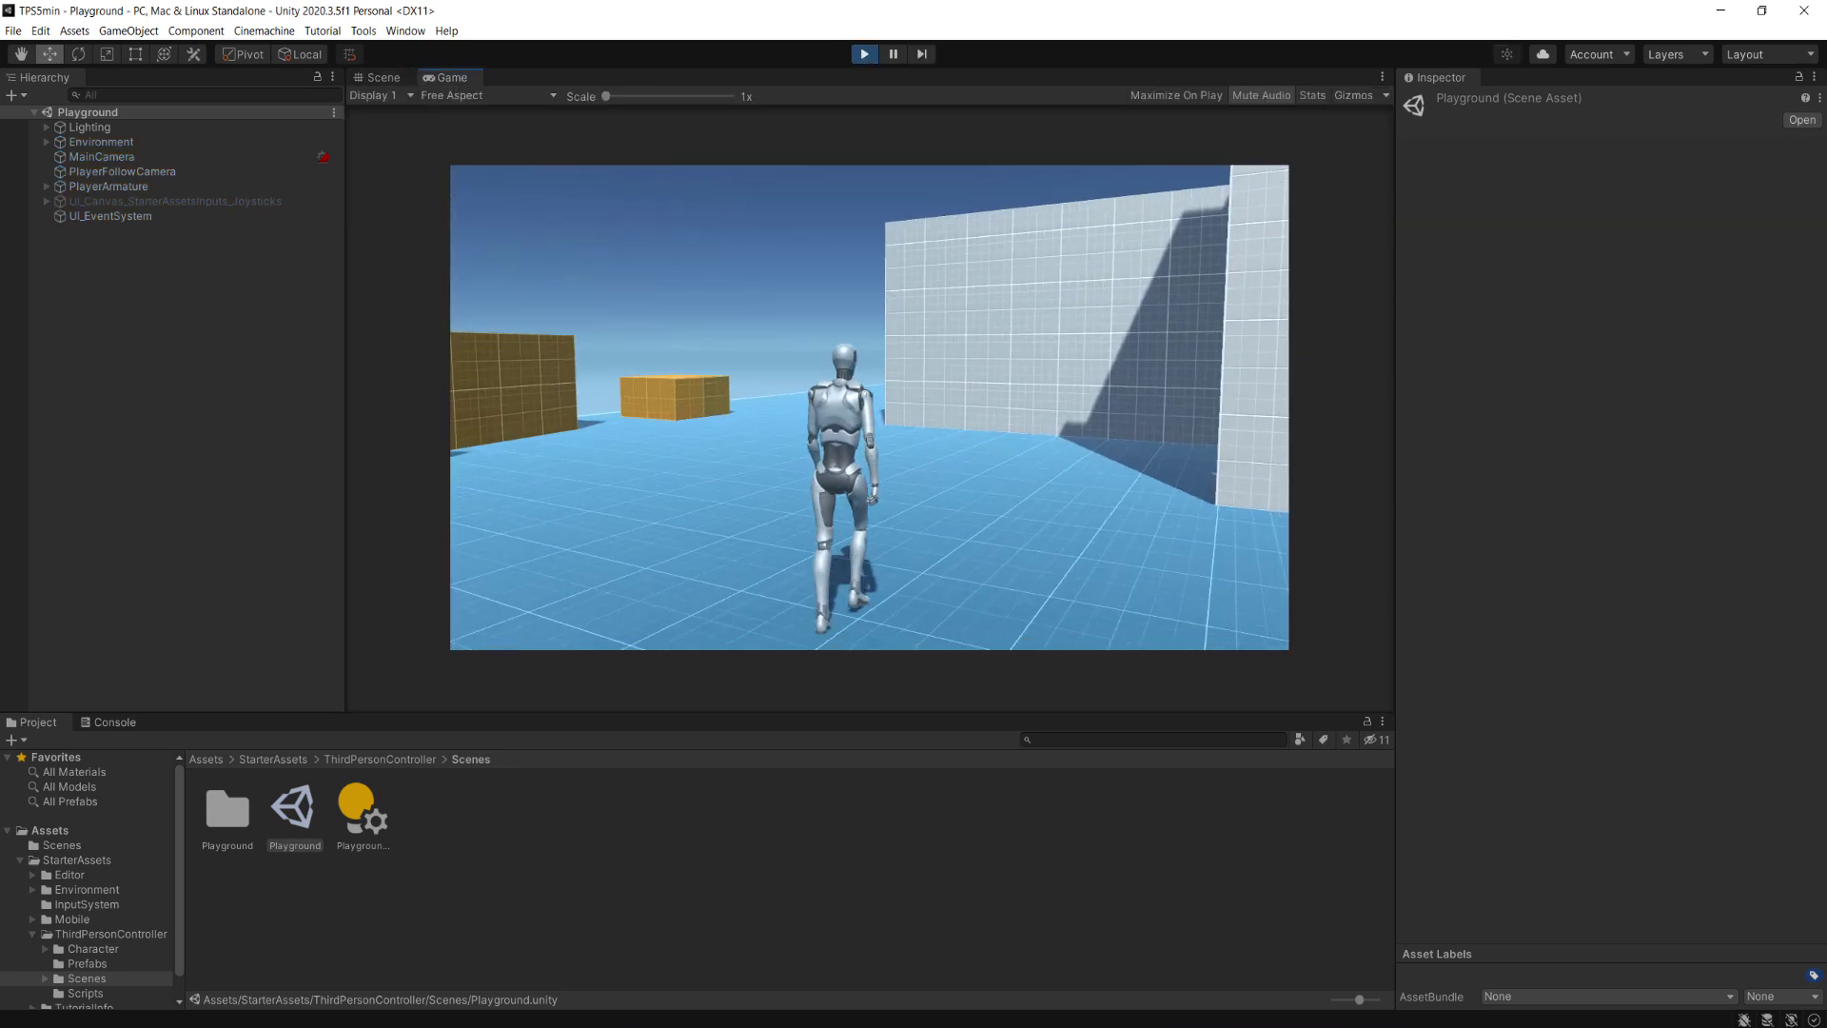
pyautogui.press('super')
pyautogui.click(476, 94)
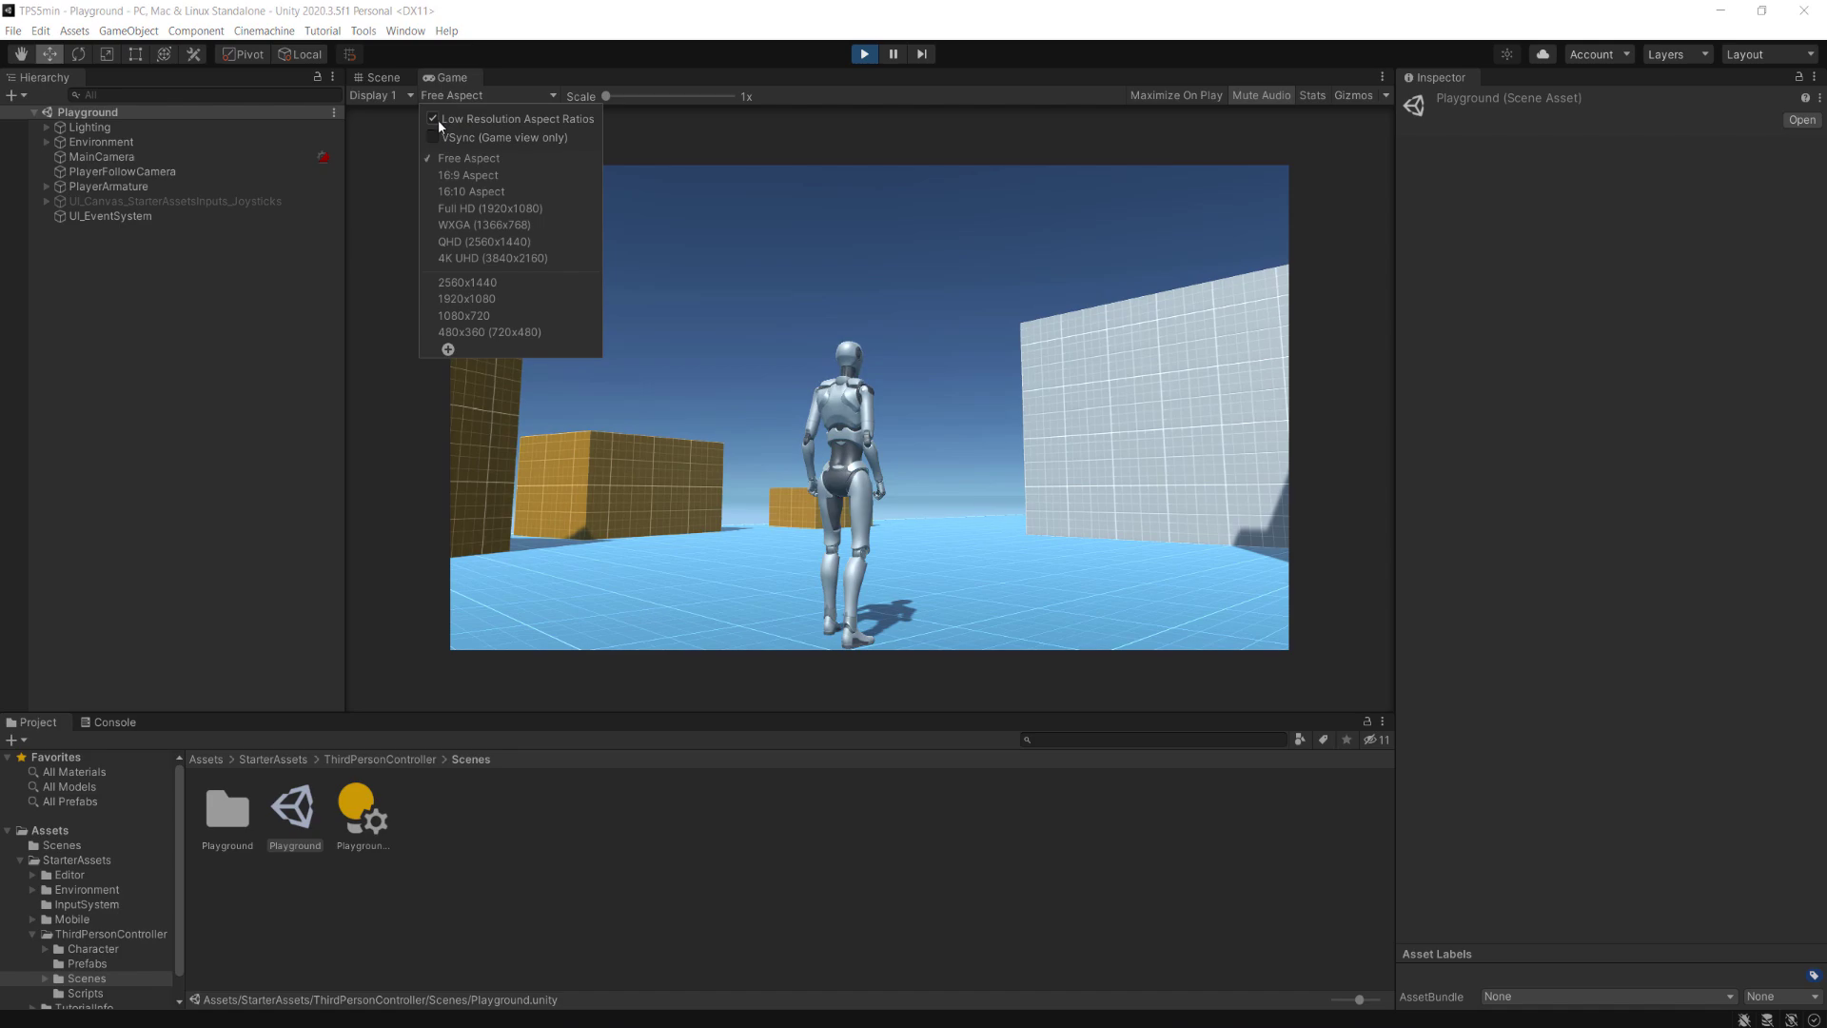
pyautogui.click(471, 122)
# - Test the character's movement by walking and running it around the white building in the running game
pyautogui.press('w')
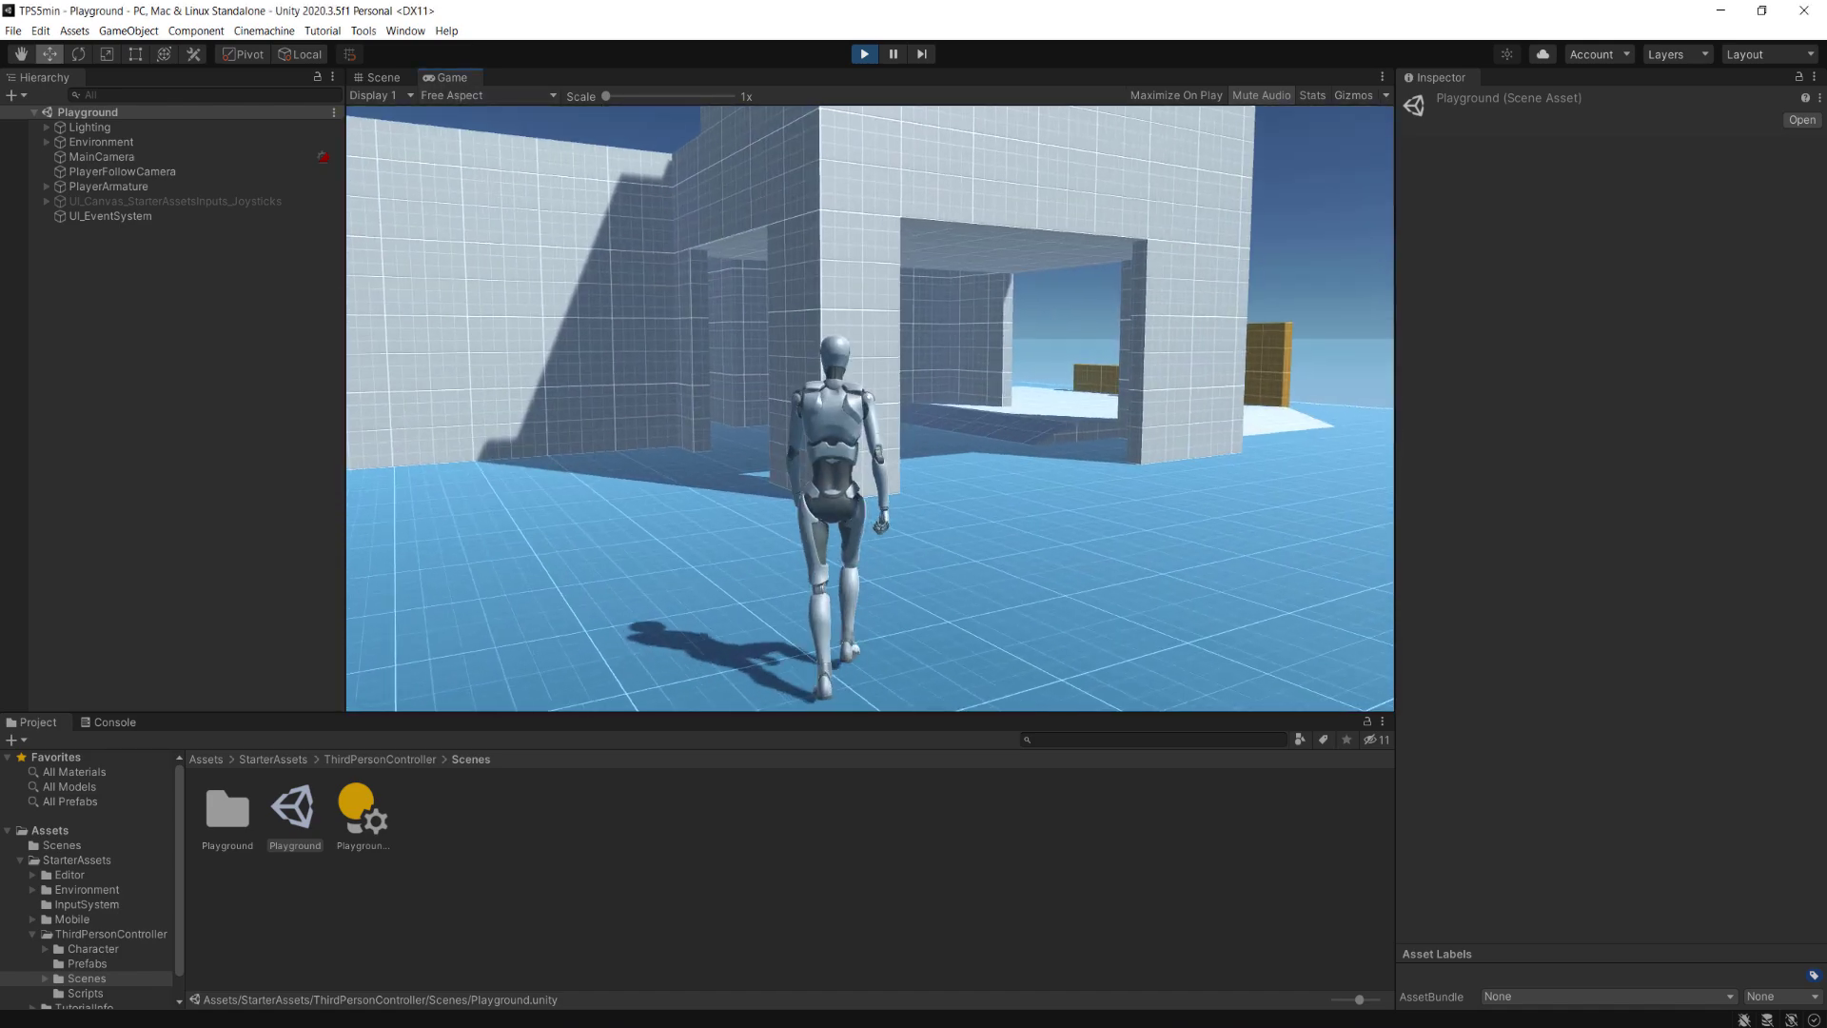
pyautogui.press('w')
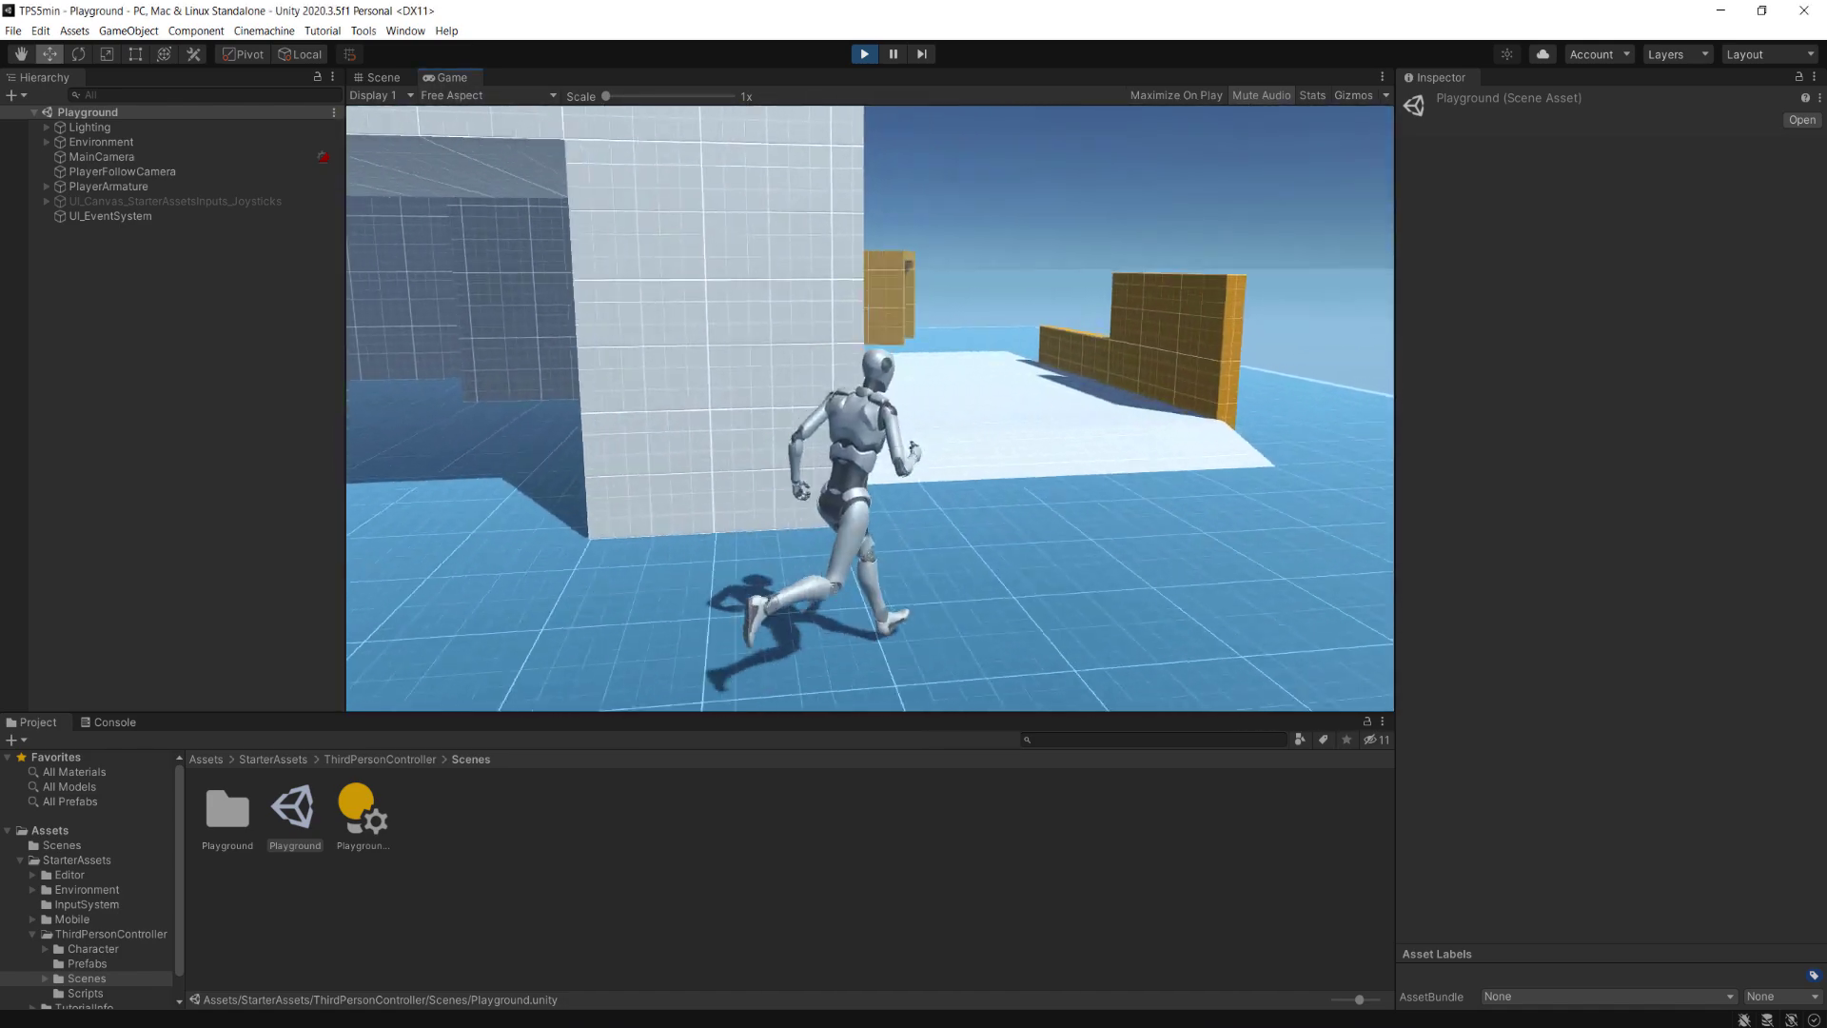
pyautogui.press('w')
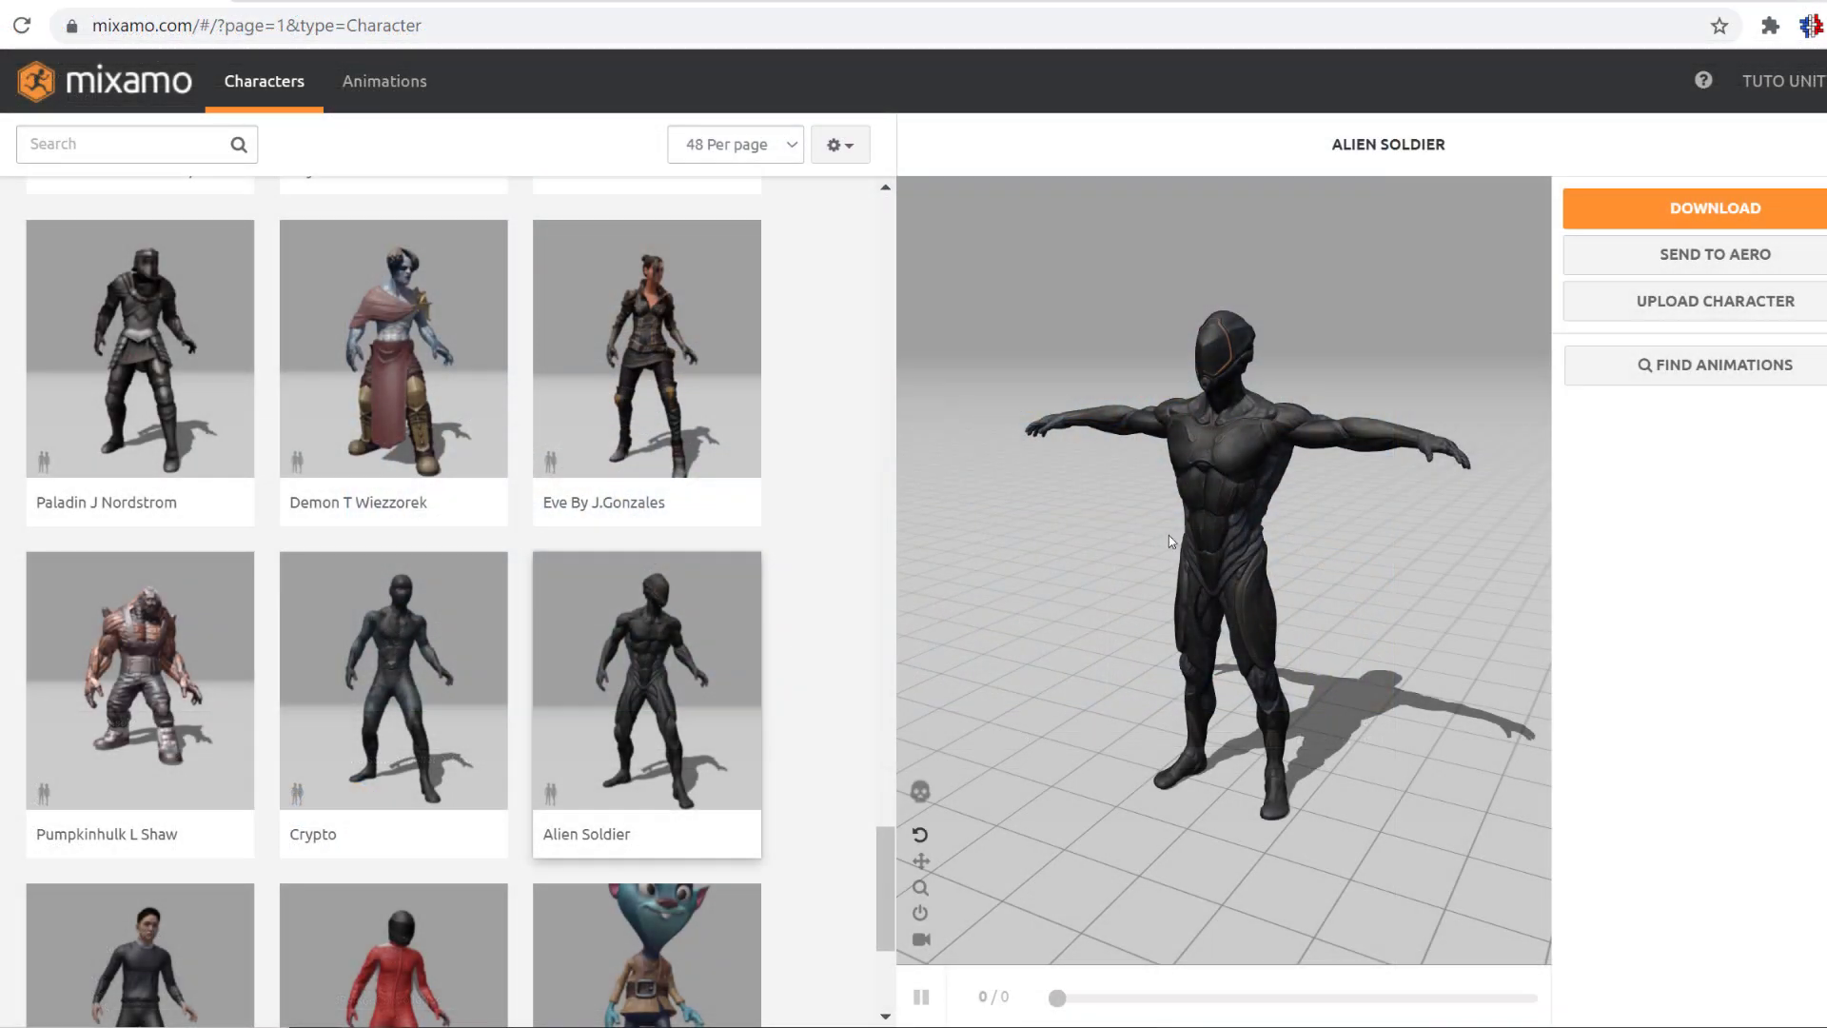
# - Inspect the Alien Soldier character from several angles in the Mixamo preview
pyautogui.moveTo(1168, 535)
pyautogui.mouseDown()
pyautogui.moveTo(1583, 533)
pyautogui.moveTo(1194, 523)
pyautogui.mouseUp()
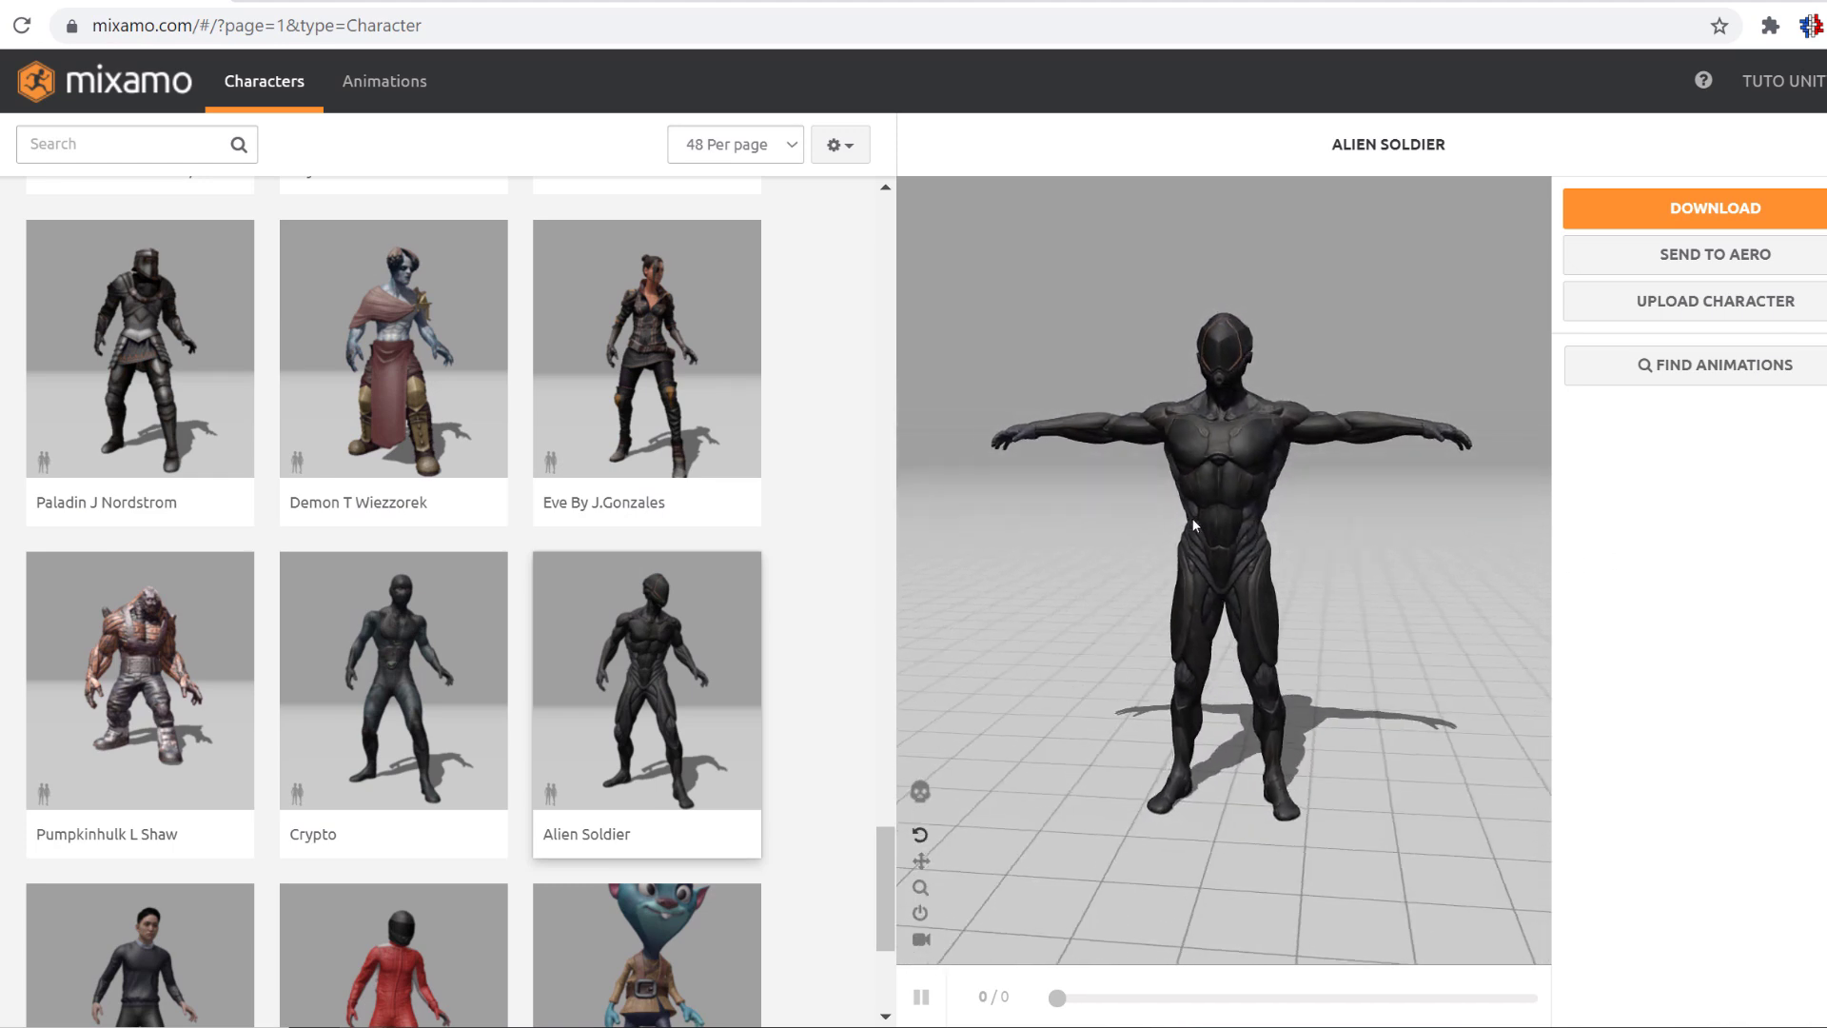
pyautogui.click(922, 914)
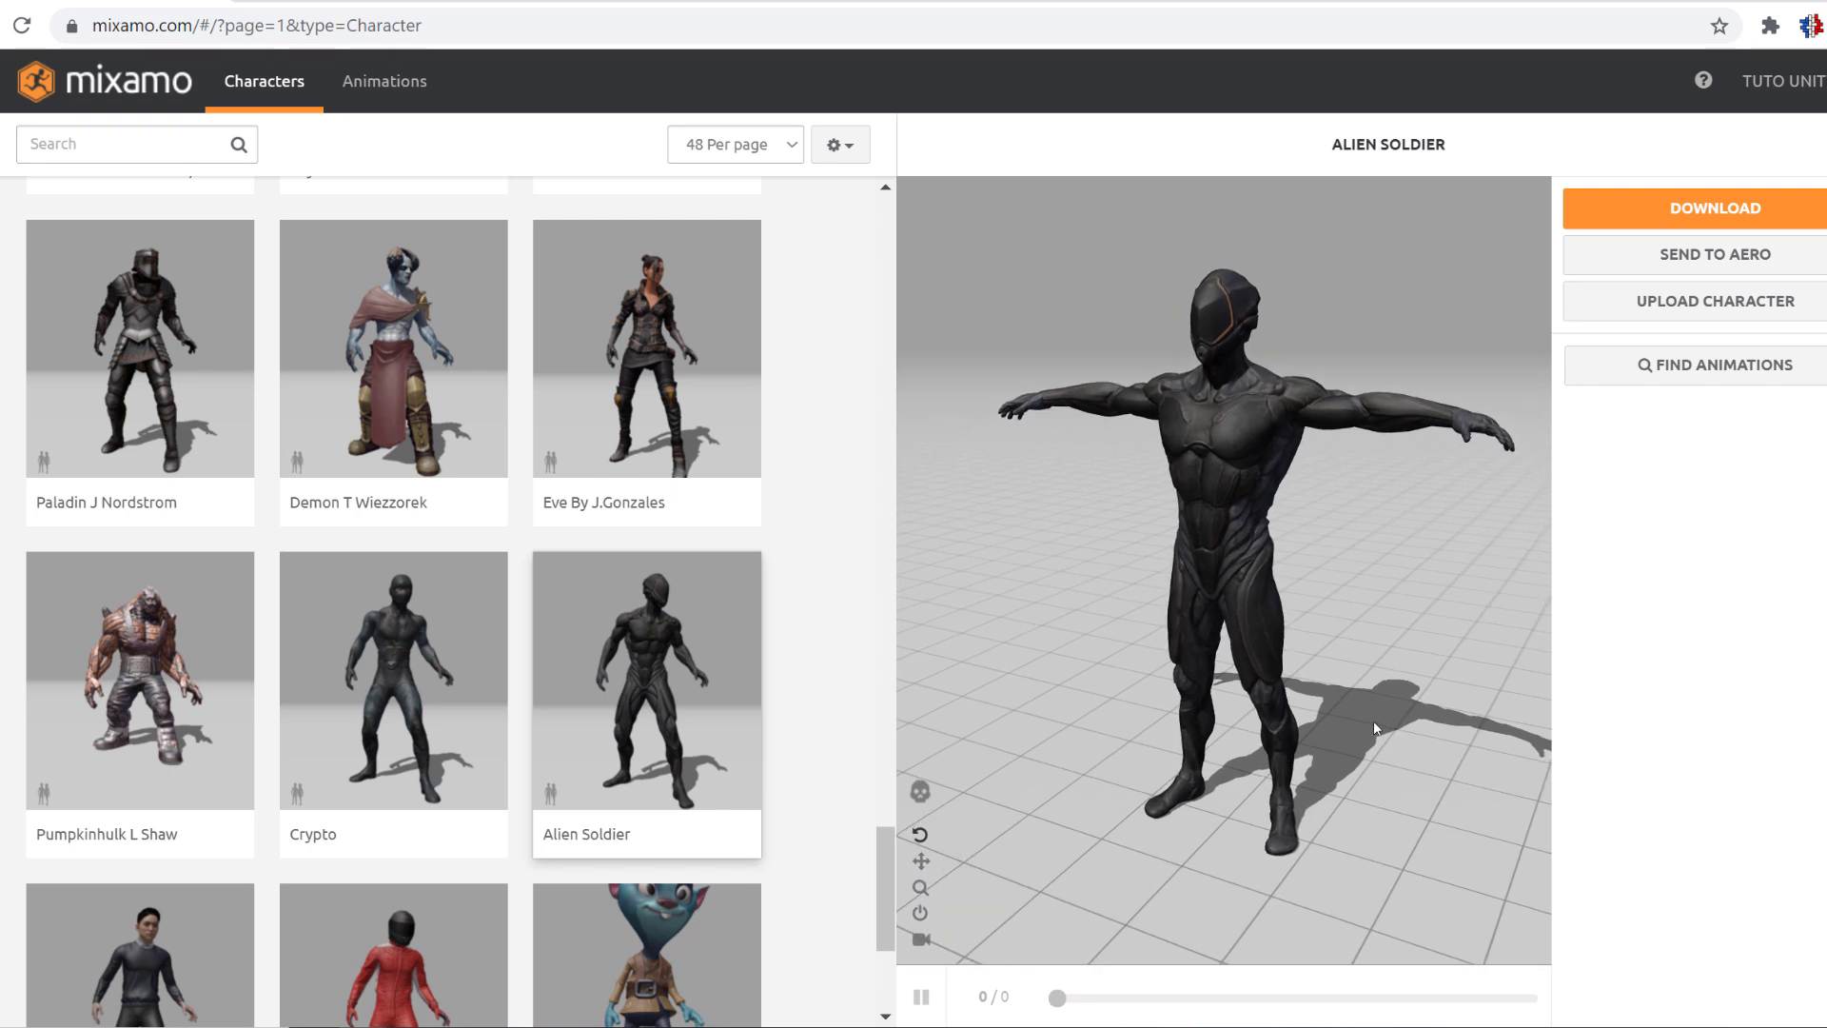
pyautogui.moveTo(1373, 603); pyautogui.dragTo(1203, 575)
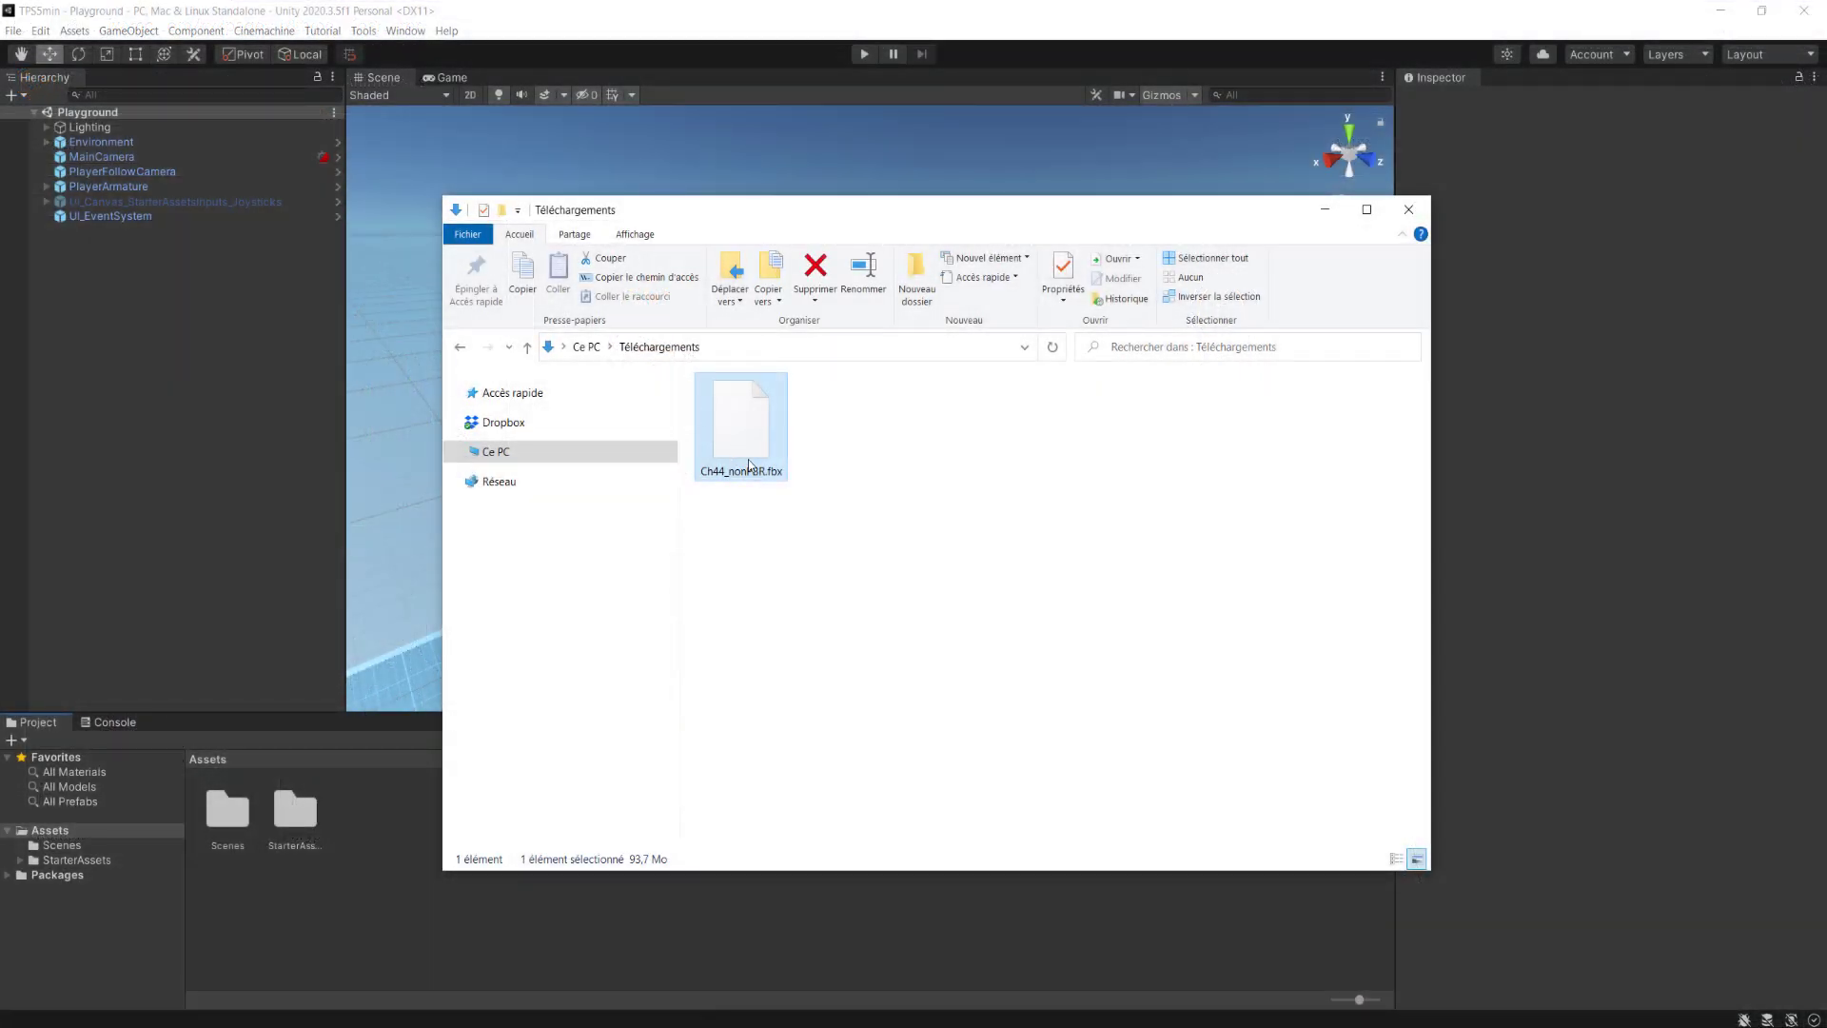
# - Import the downloaded Ch44_nonPBR.fbx file into the Unity project's Assets folder
pyautogui.moveTo(744, 435); pyautogui.dragTo(310, 930)
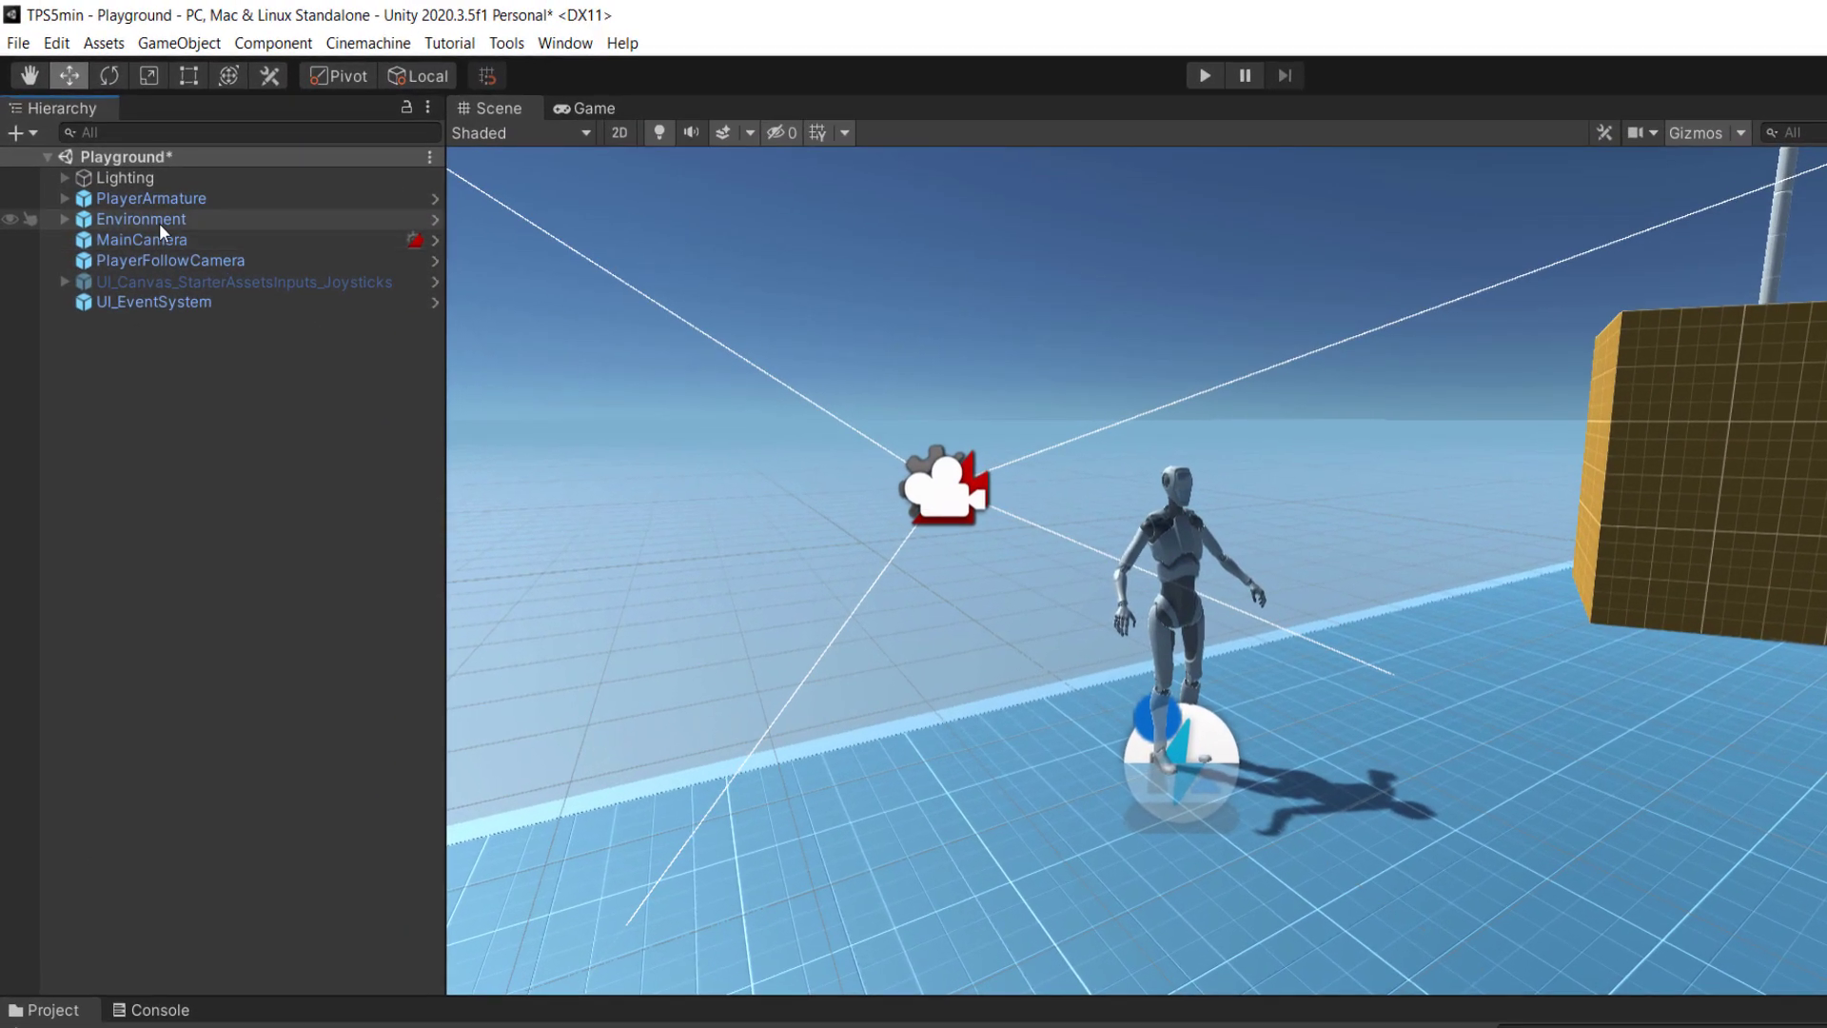
# - Unpack the PlayerArmature prefab instance in the Playground scene
pyautogui.rightClick(153, 202)
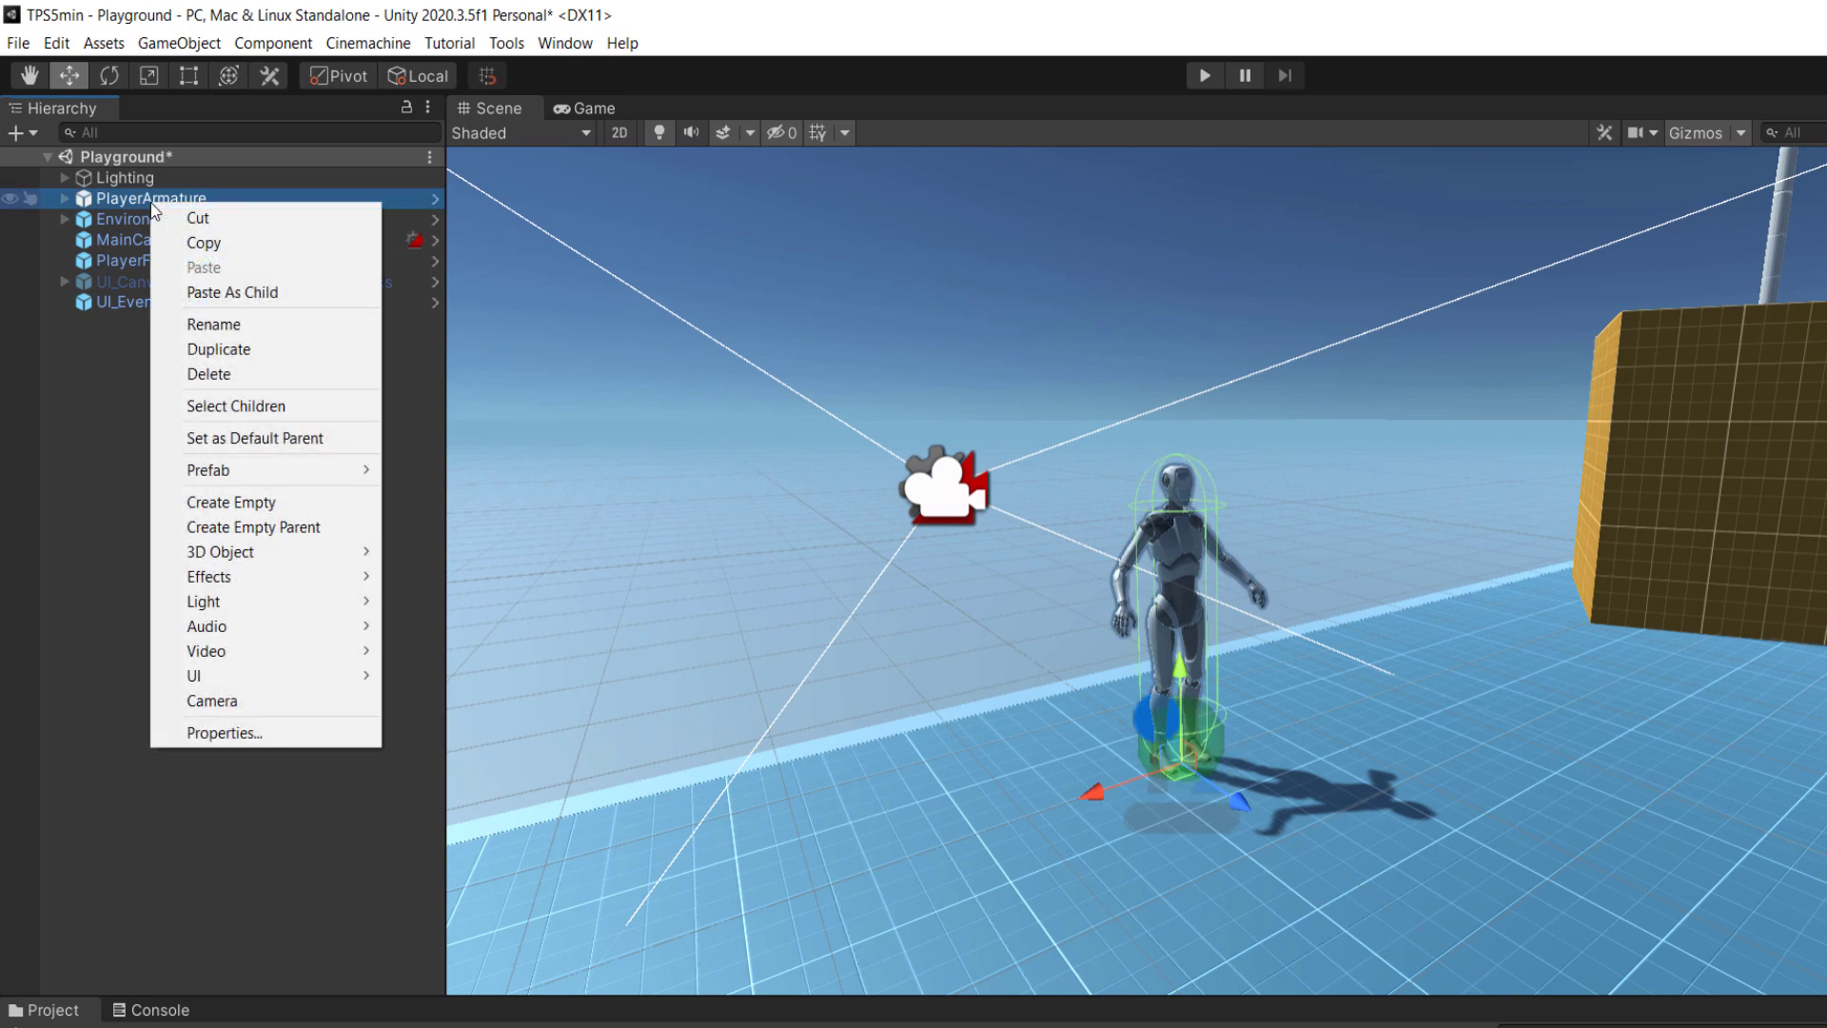
pyautogui.moveTo(244, 473)
pyautogui.click(509, 595)
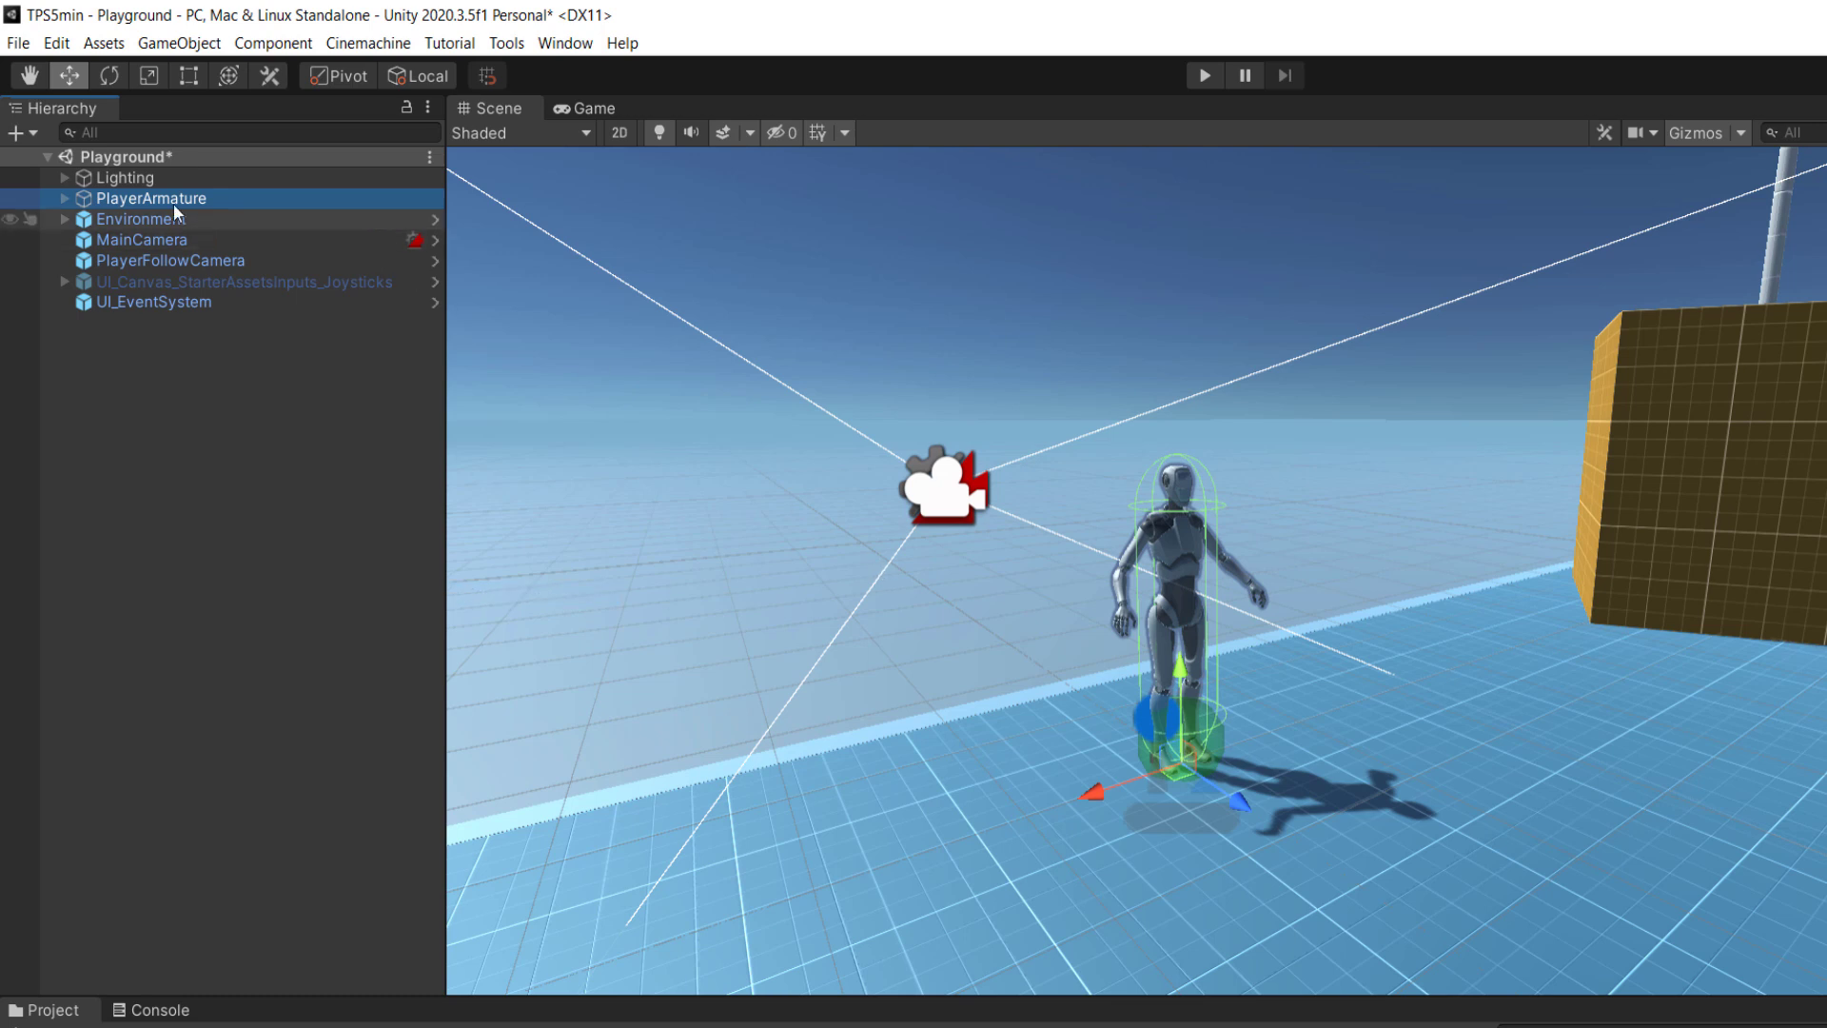
# - Delete the Armature_Mesh object under PlayerArmature's Geometry
pyautogui.click(64, 198)
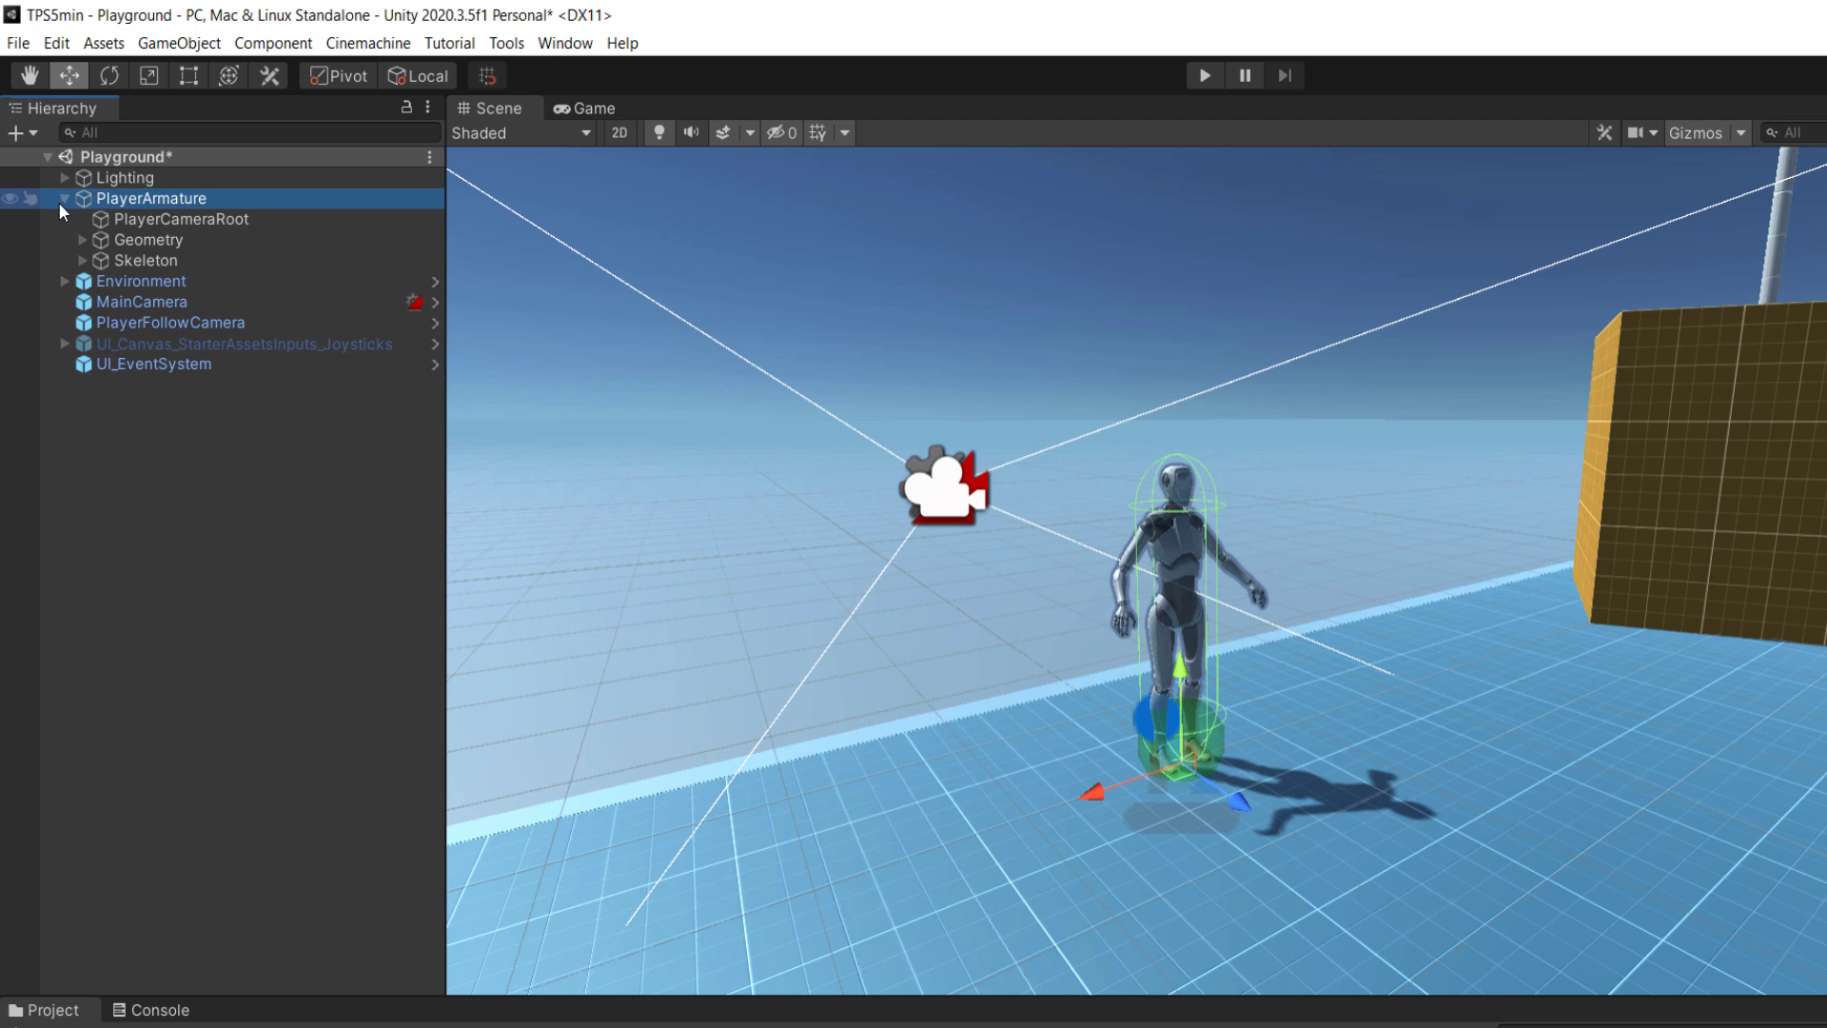
pyautogui.click(81, 240)
pyautogui.click(167, 261)
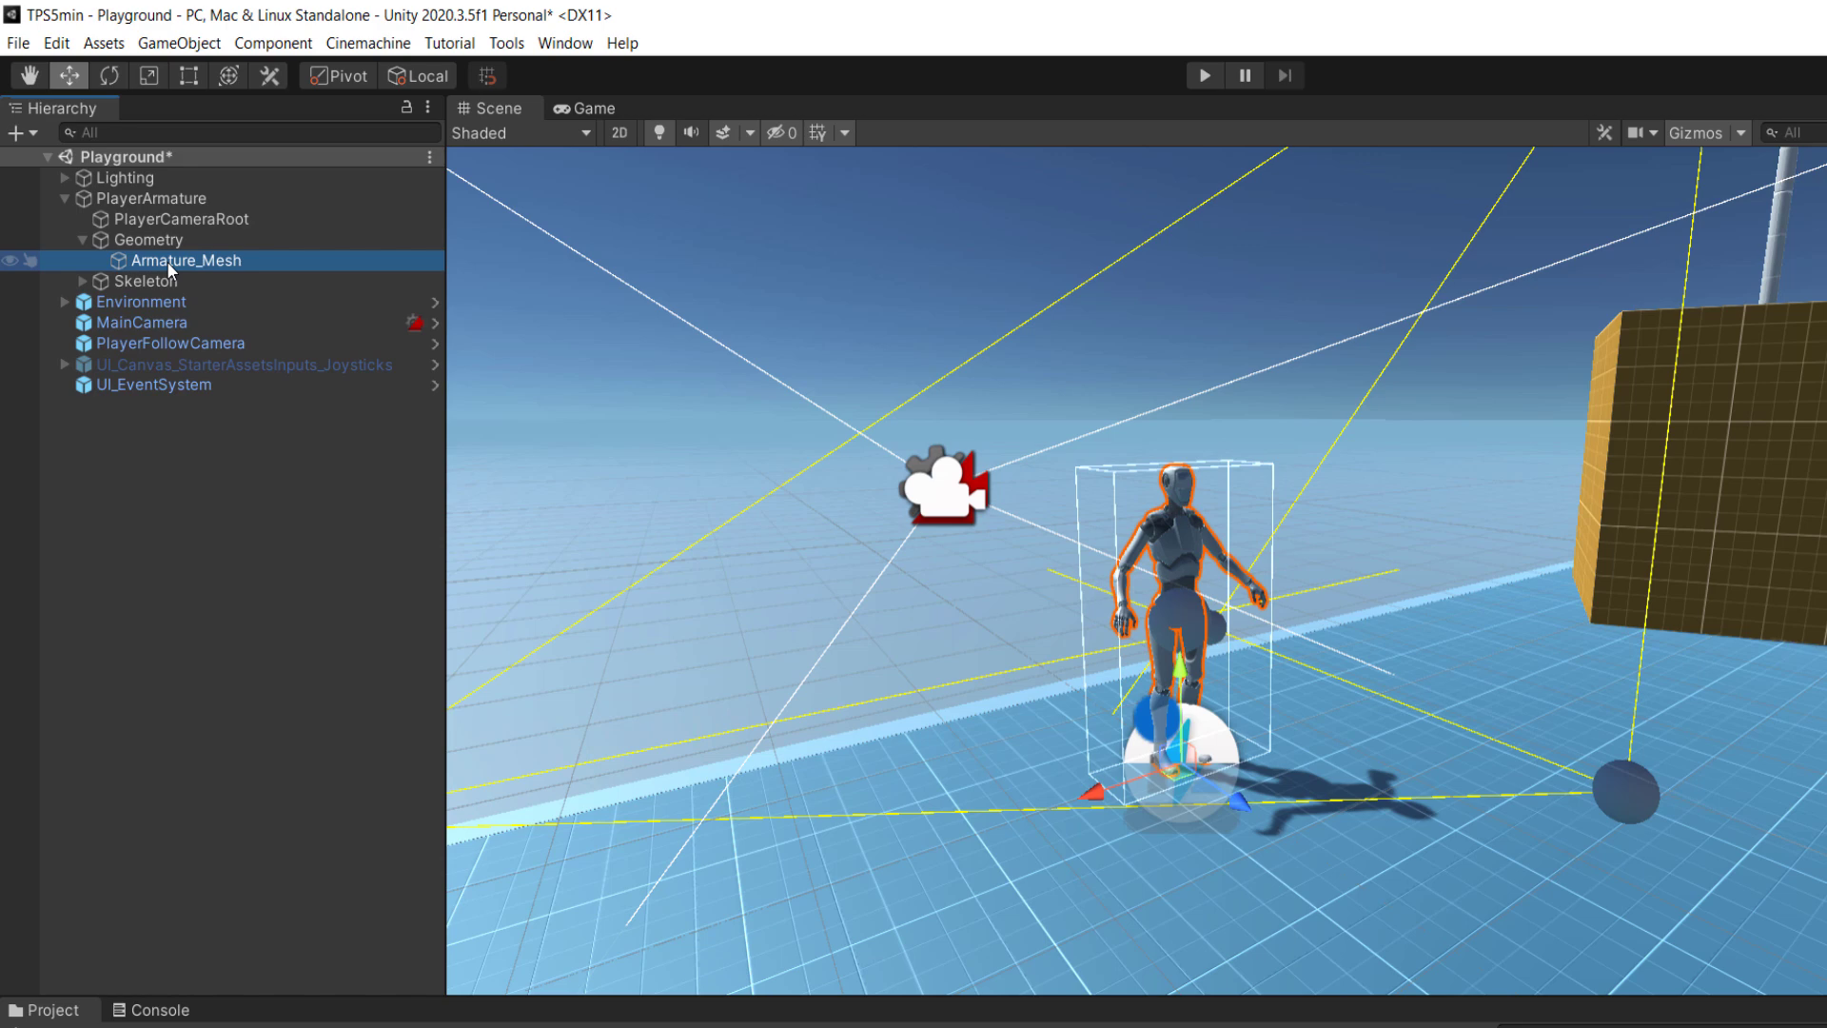
pyautogui.press('Delete')
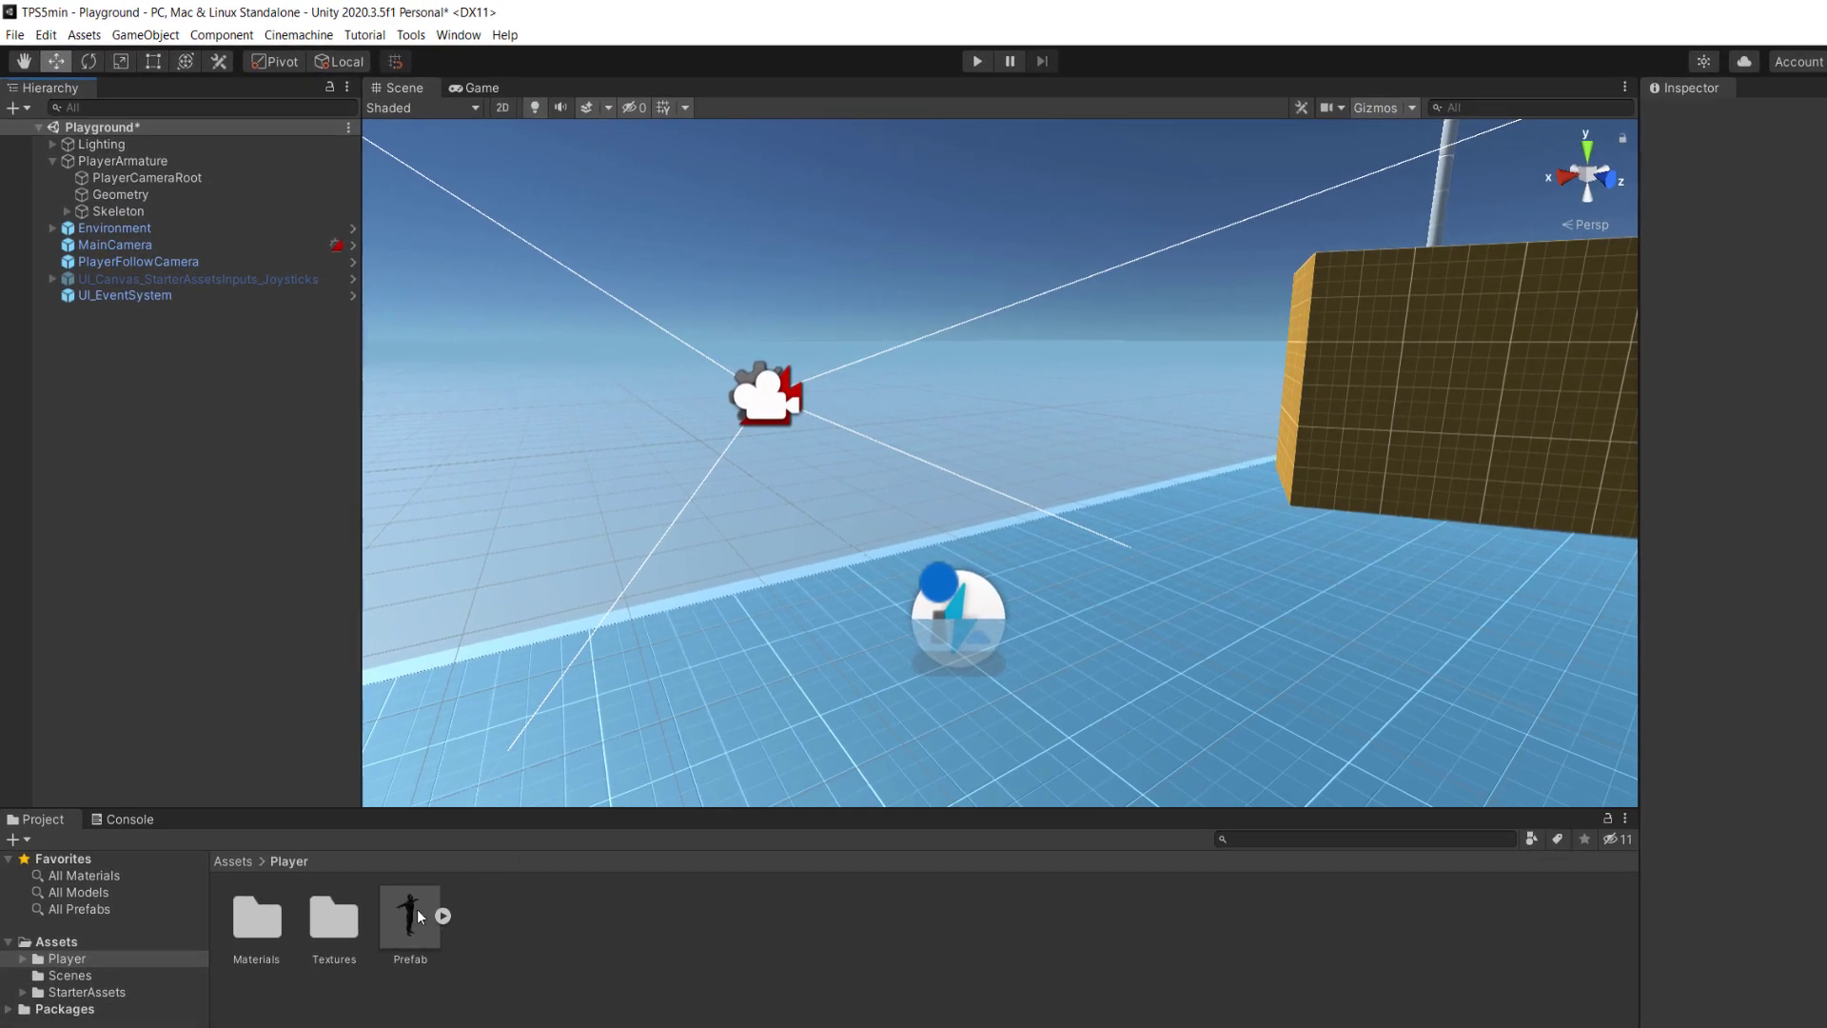
# - Place the Prefab model from Assets/Player under Geometry at position 0, 0, 0 and remove its Animator component
pyautogui.moveTo(411, 929); pyautogui.dragTo(129, 196)
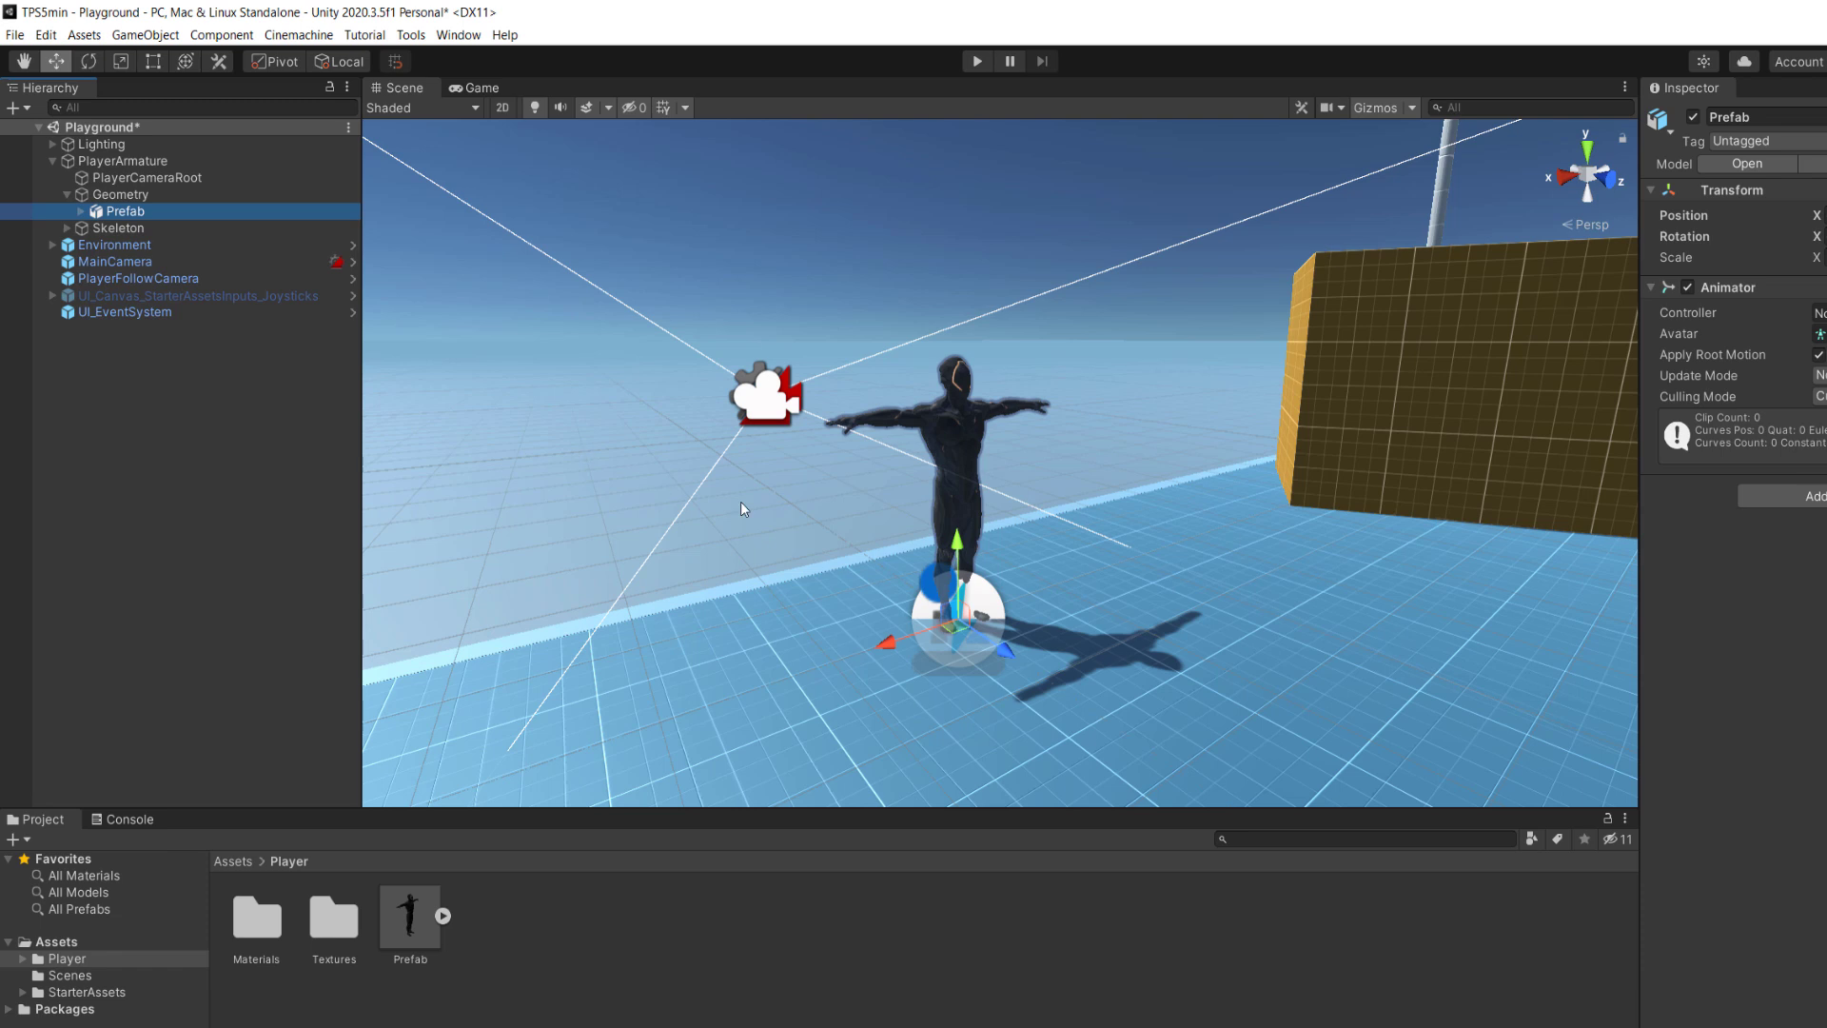
pyautogui.click(1457, 222)
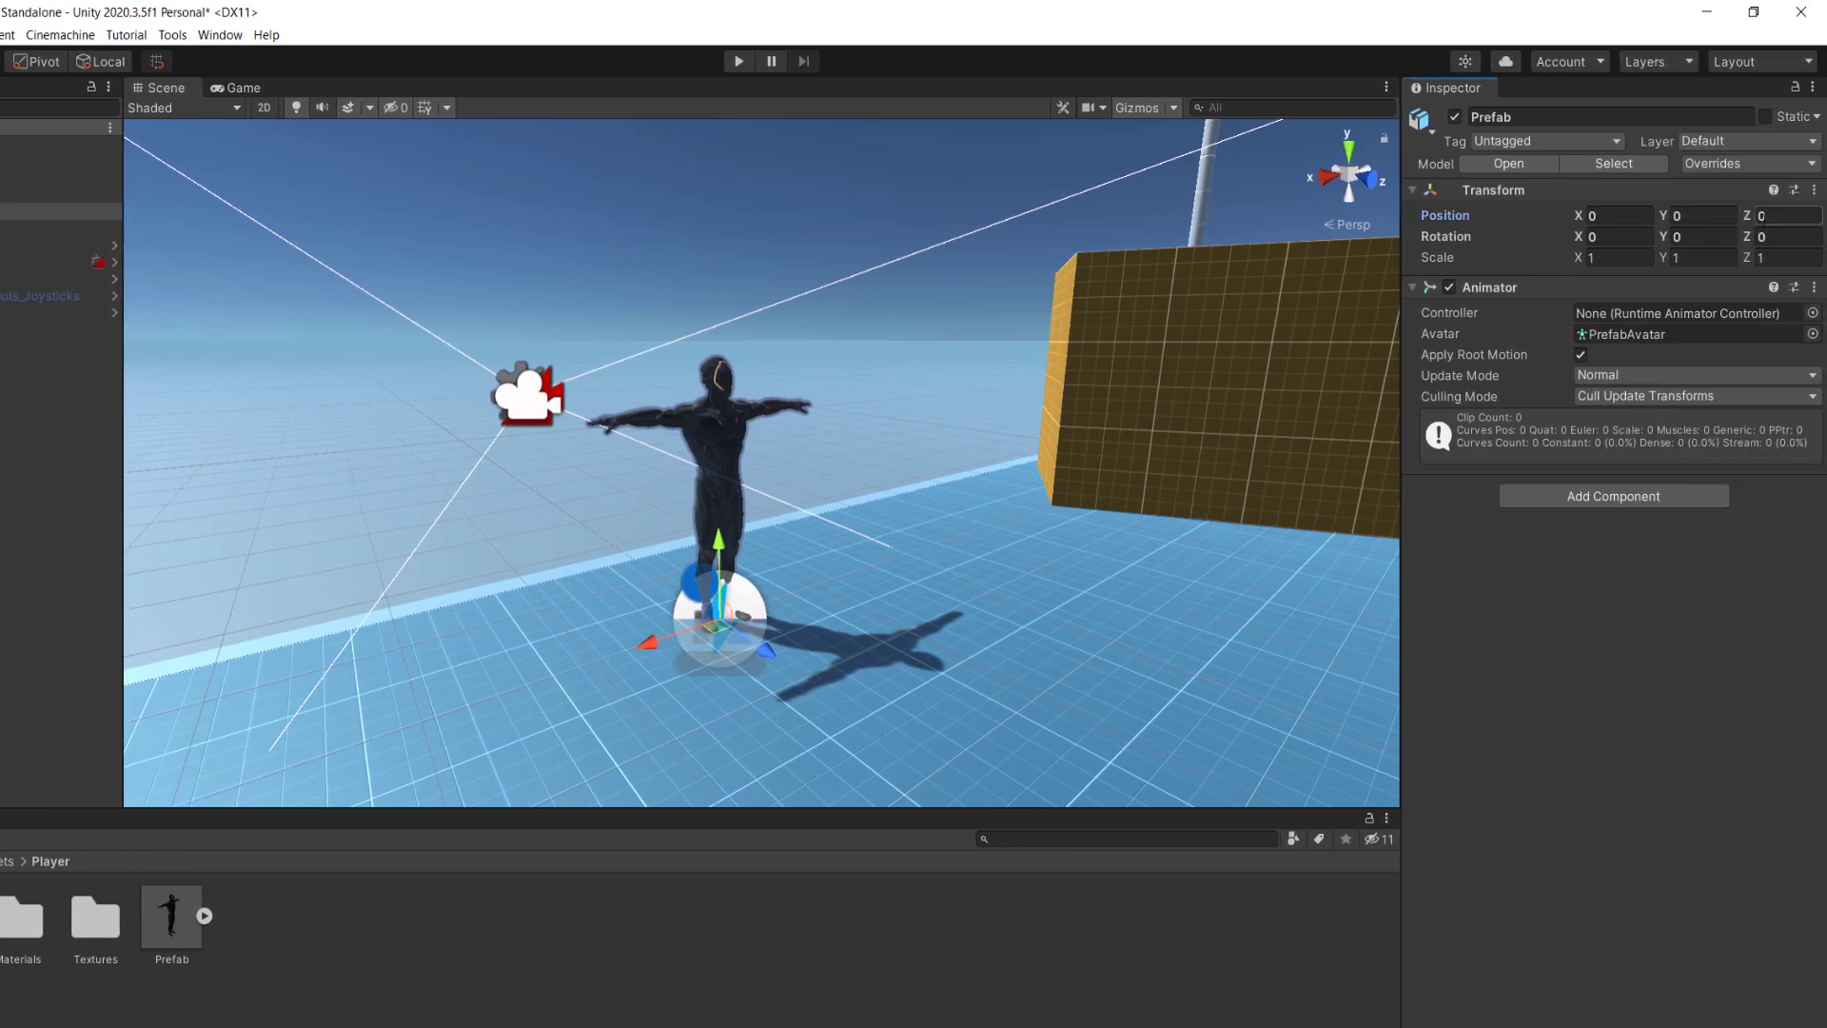
pyautogui.click(1814, 286)
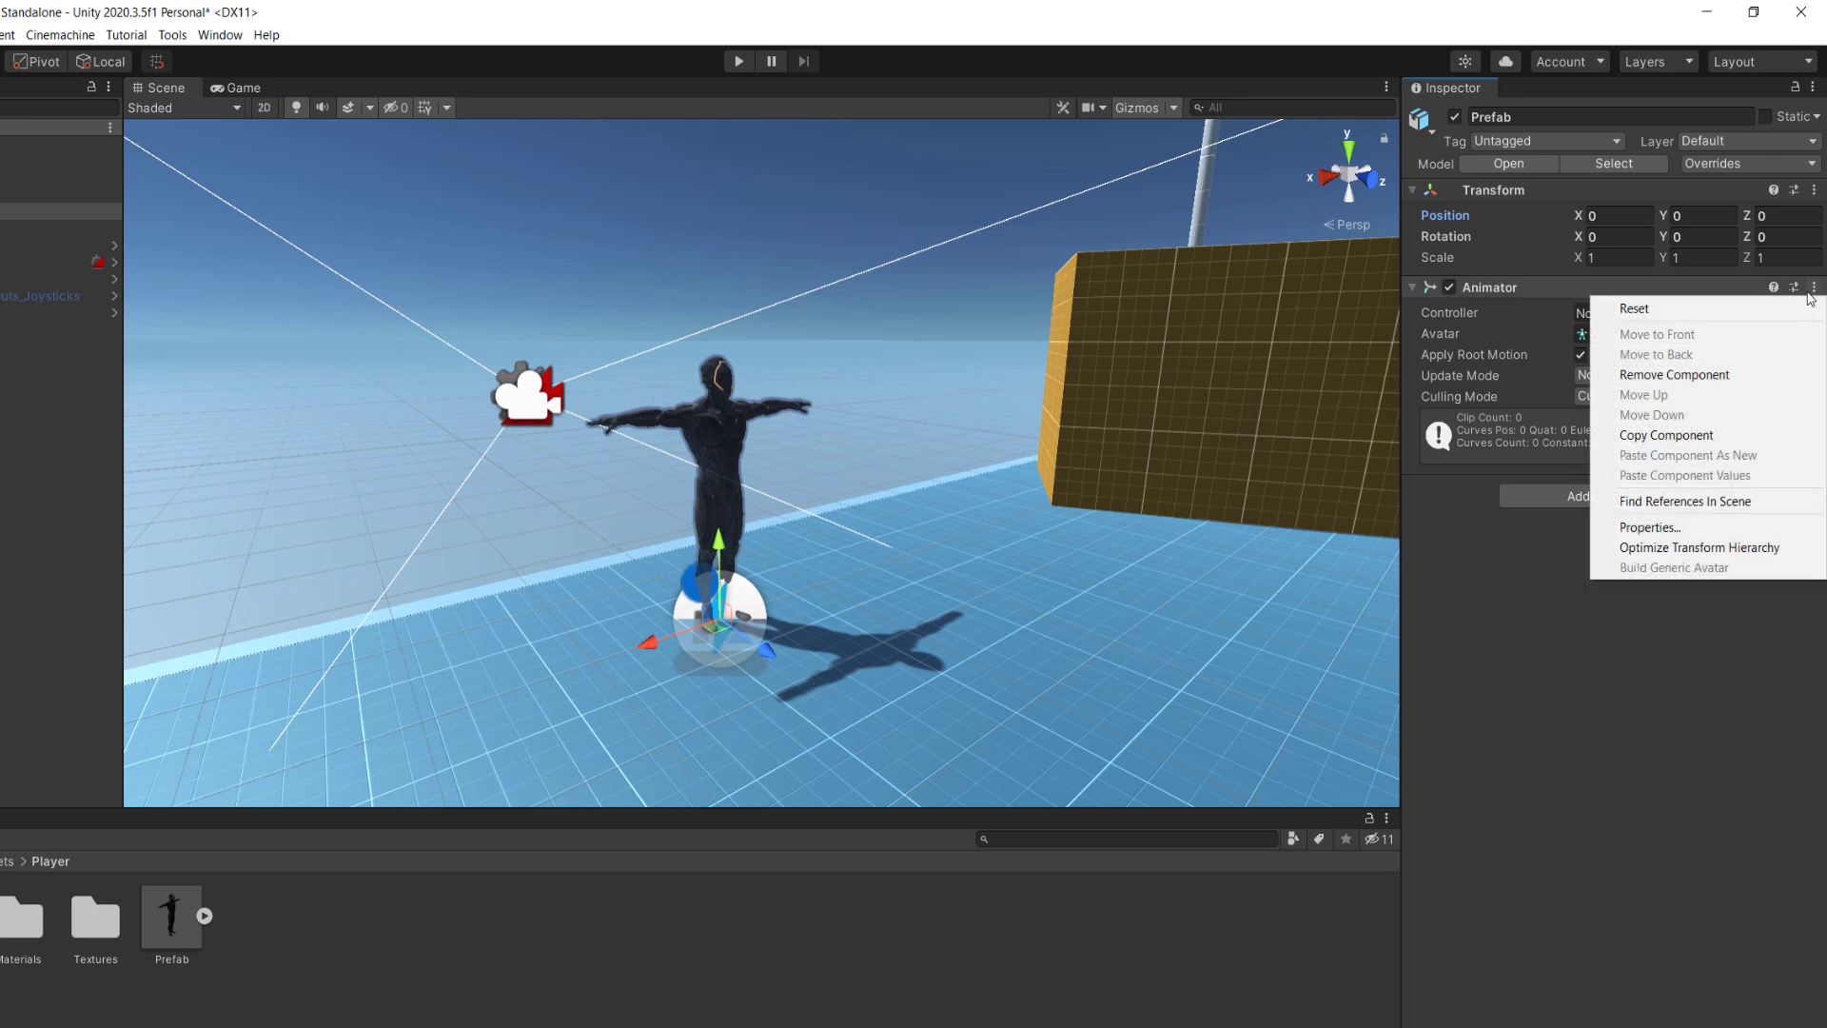
pyautogui.click(1675, 374)
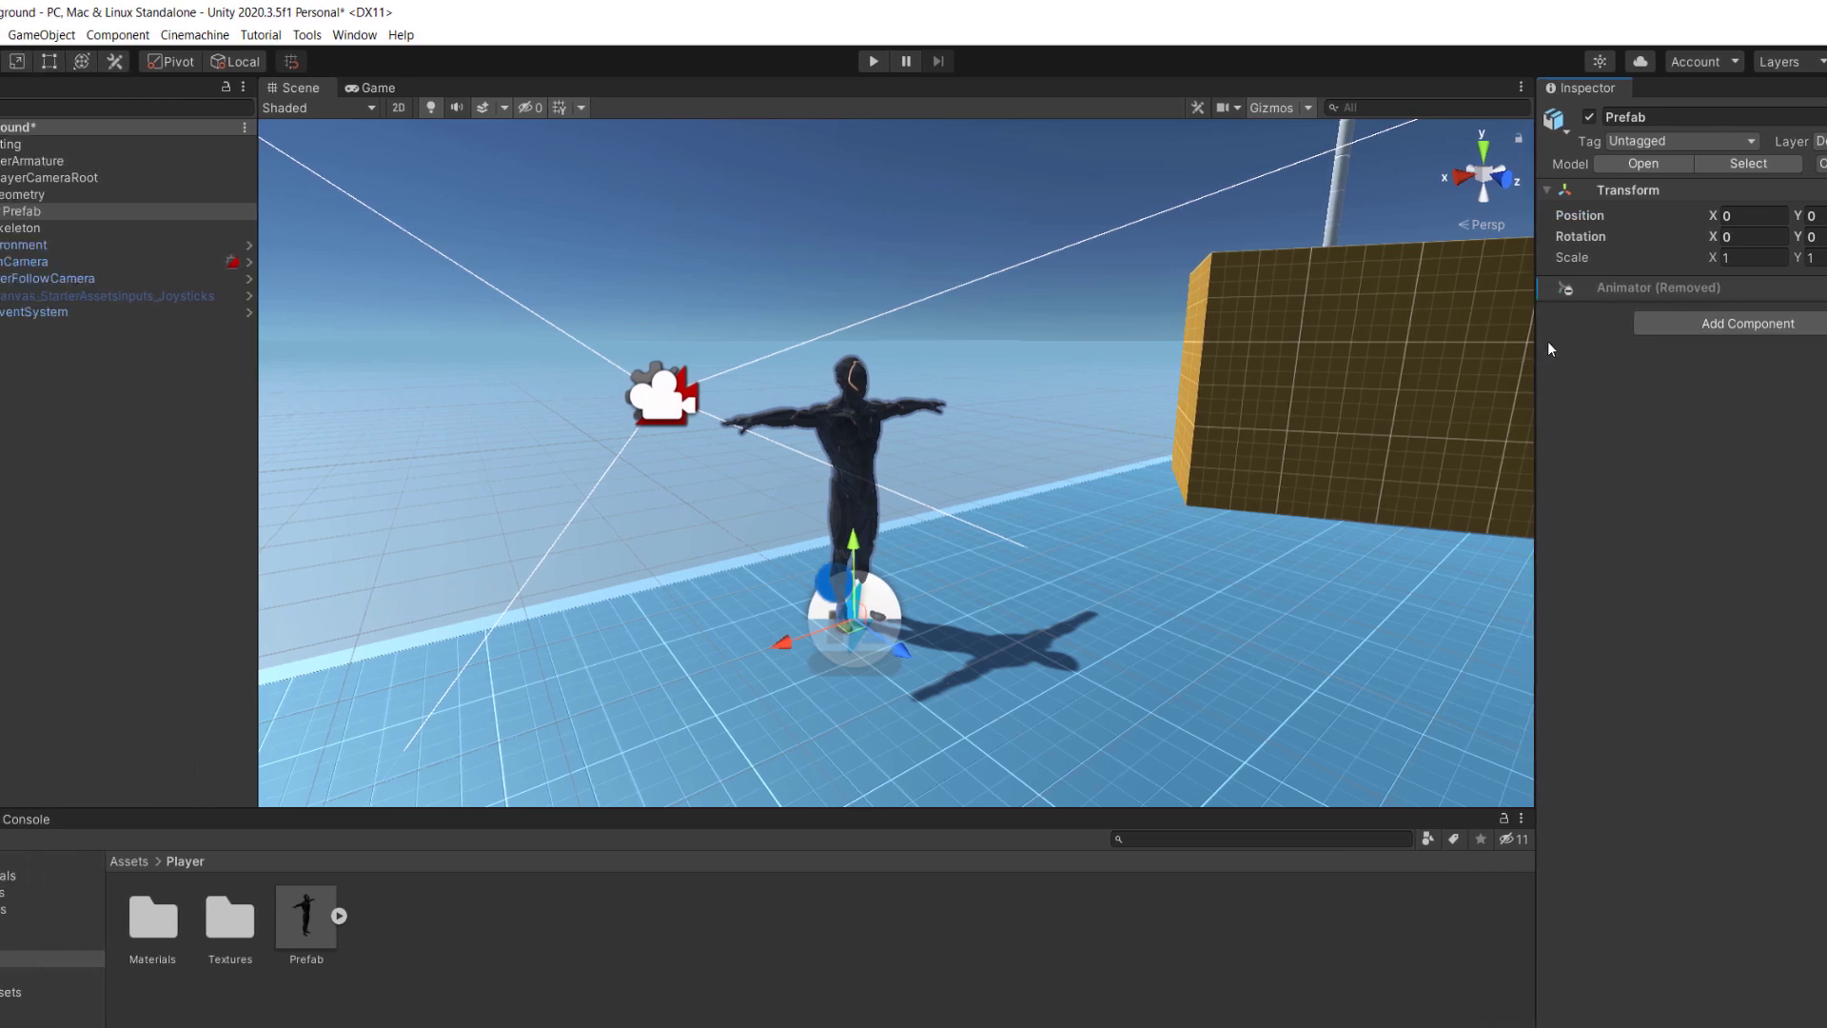
# - Set the avatar of PlayerArmature's Animator component to PrefabAvatar
pyautogui.click(131, 161)
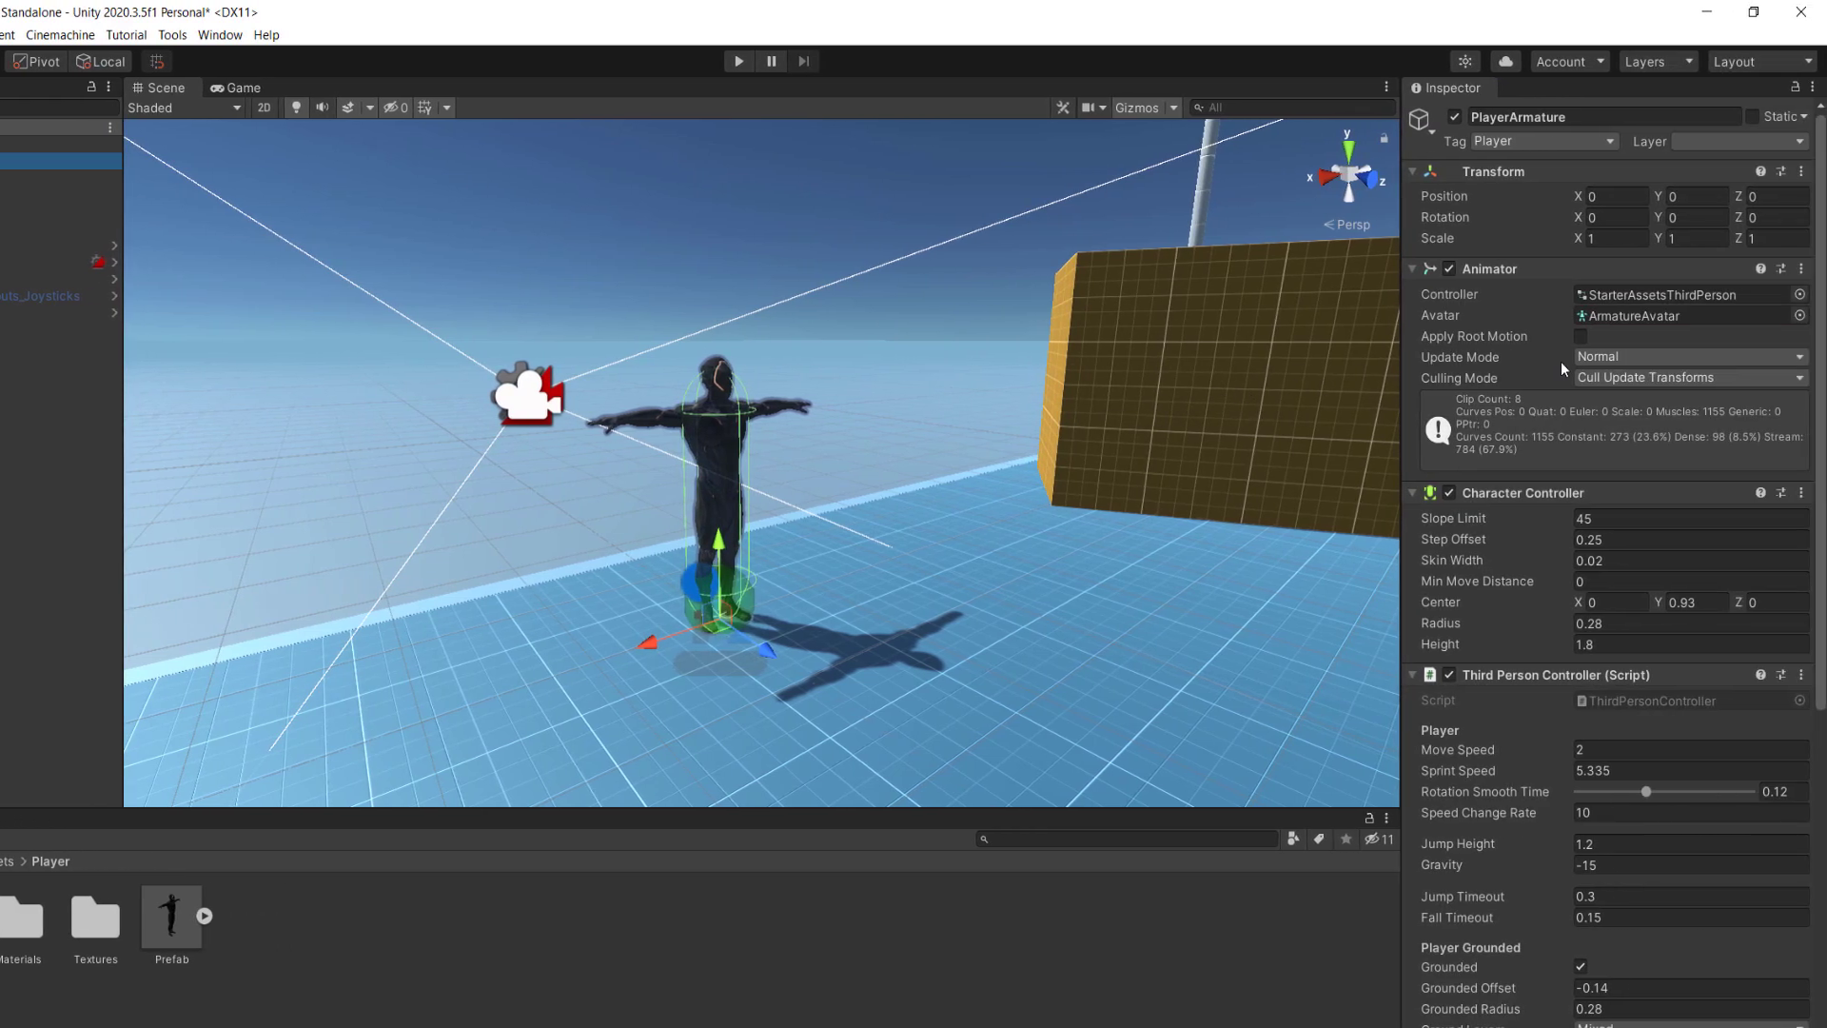
pyautogui.click(1800, 316)
pyautogui.moveTo(1401, 255); pyautogui.dragTo(1111, 350)
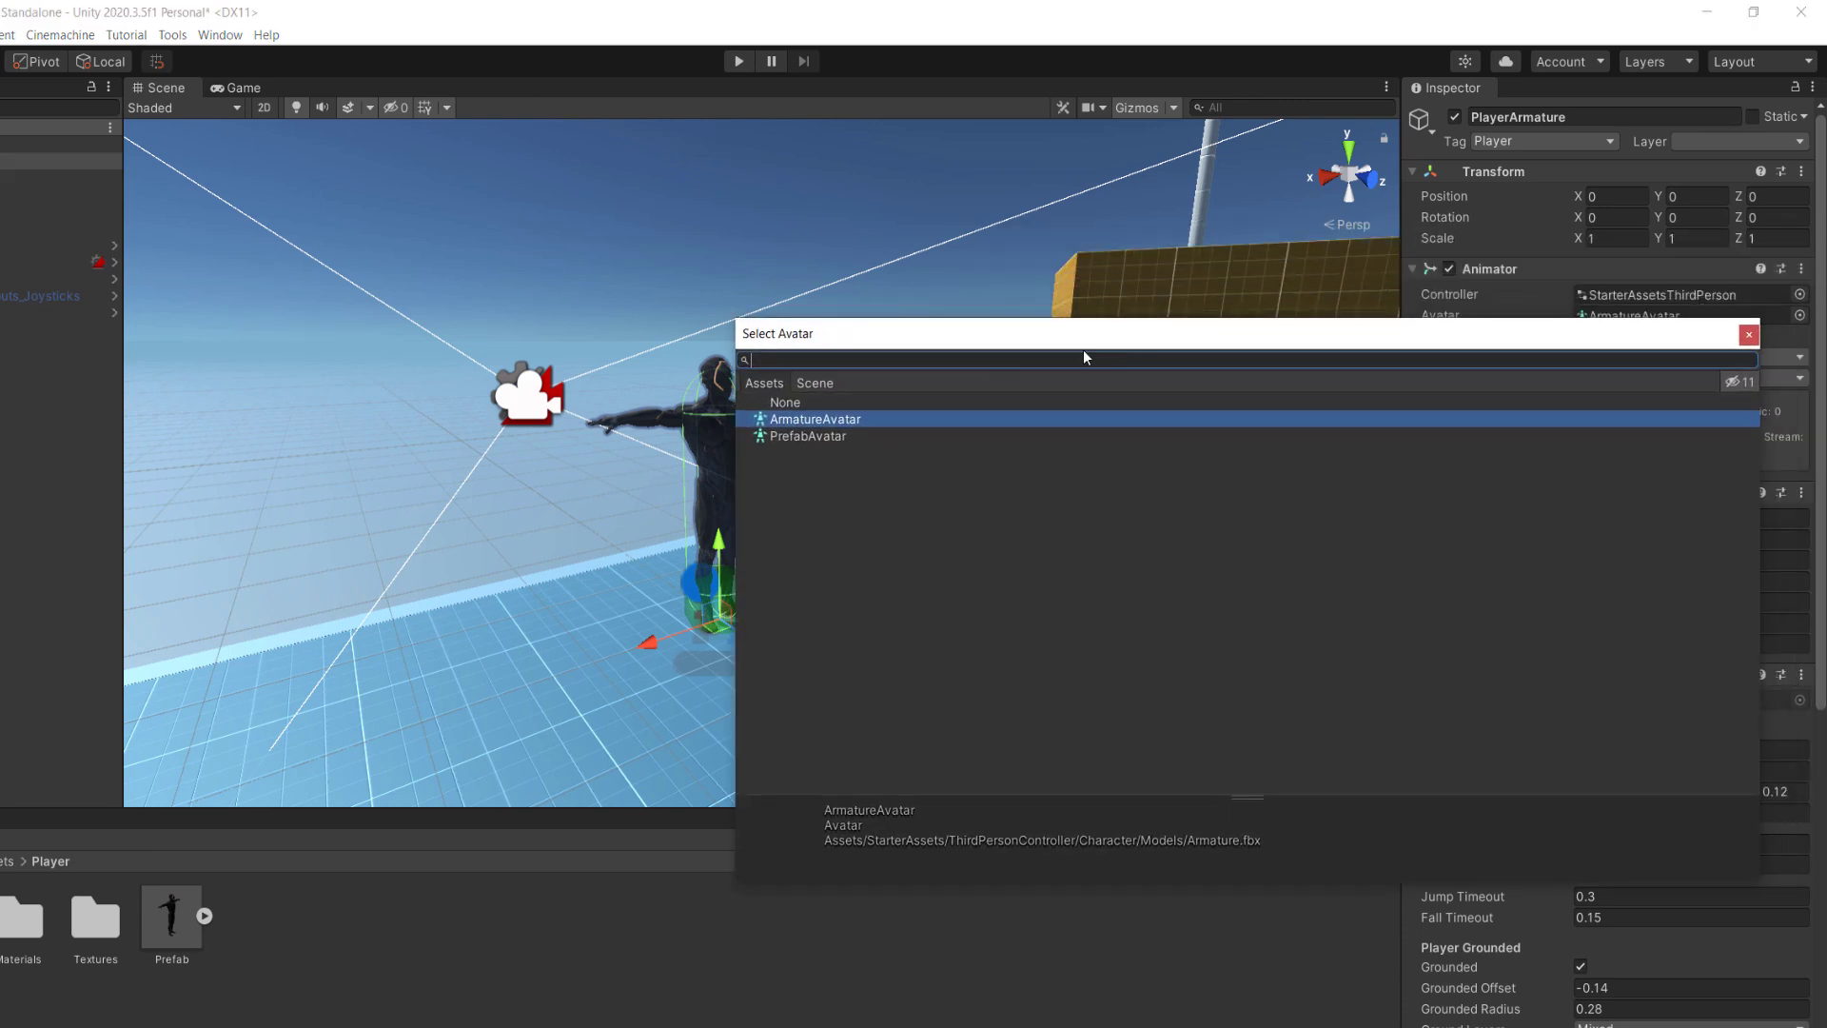
pyautogui.click(809, 436)
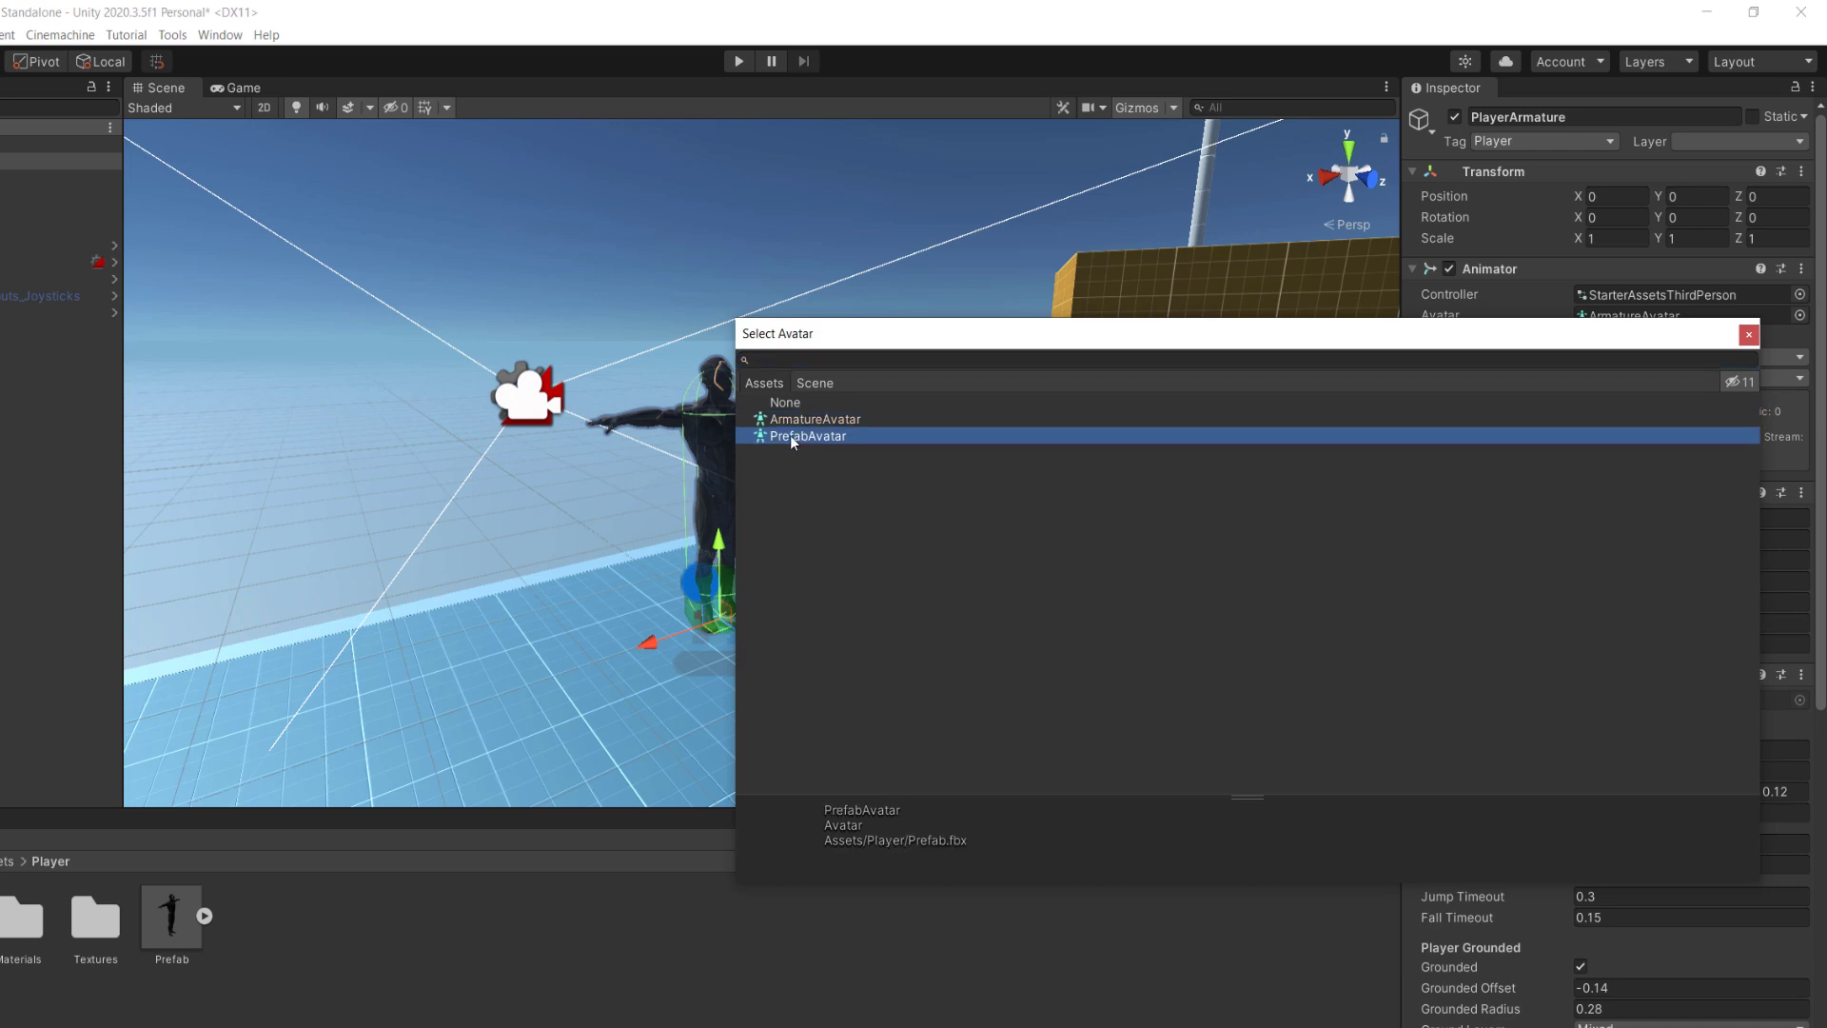
# - Confirm PrefabAvatar as PlayerArmature's avatar and play the Playground scene, checking the character in both the Game and Scene views
pyautogui.click(1746, 336)
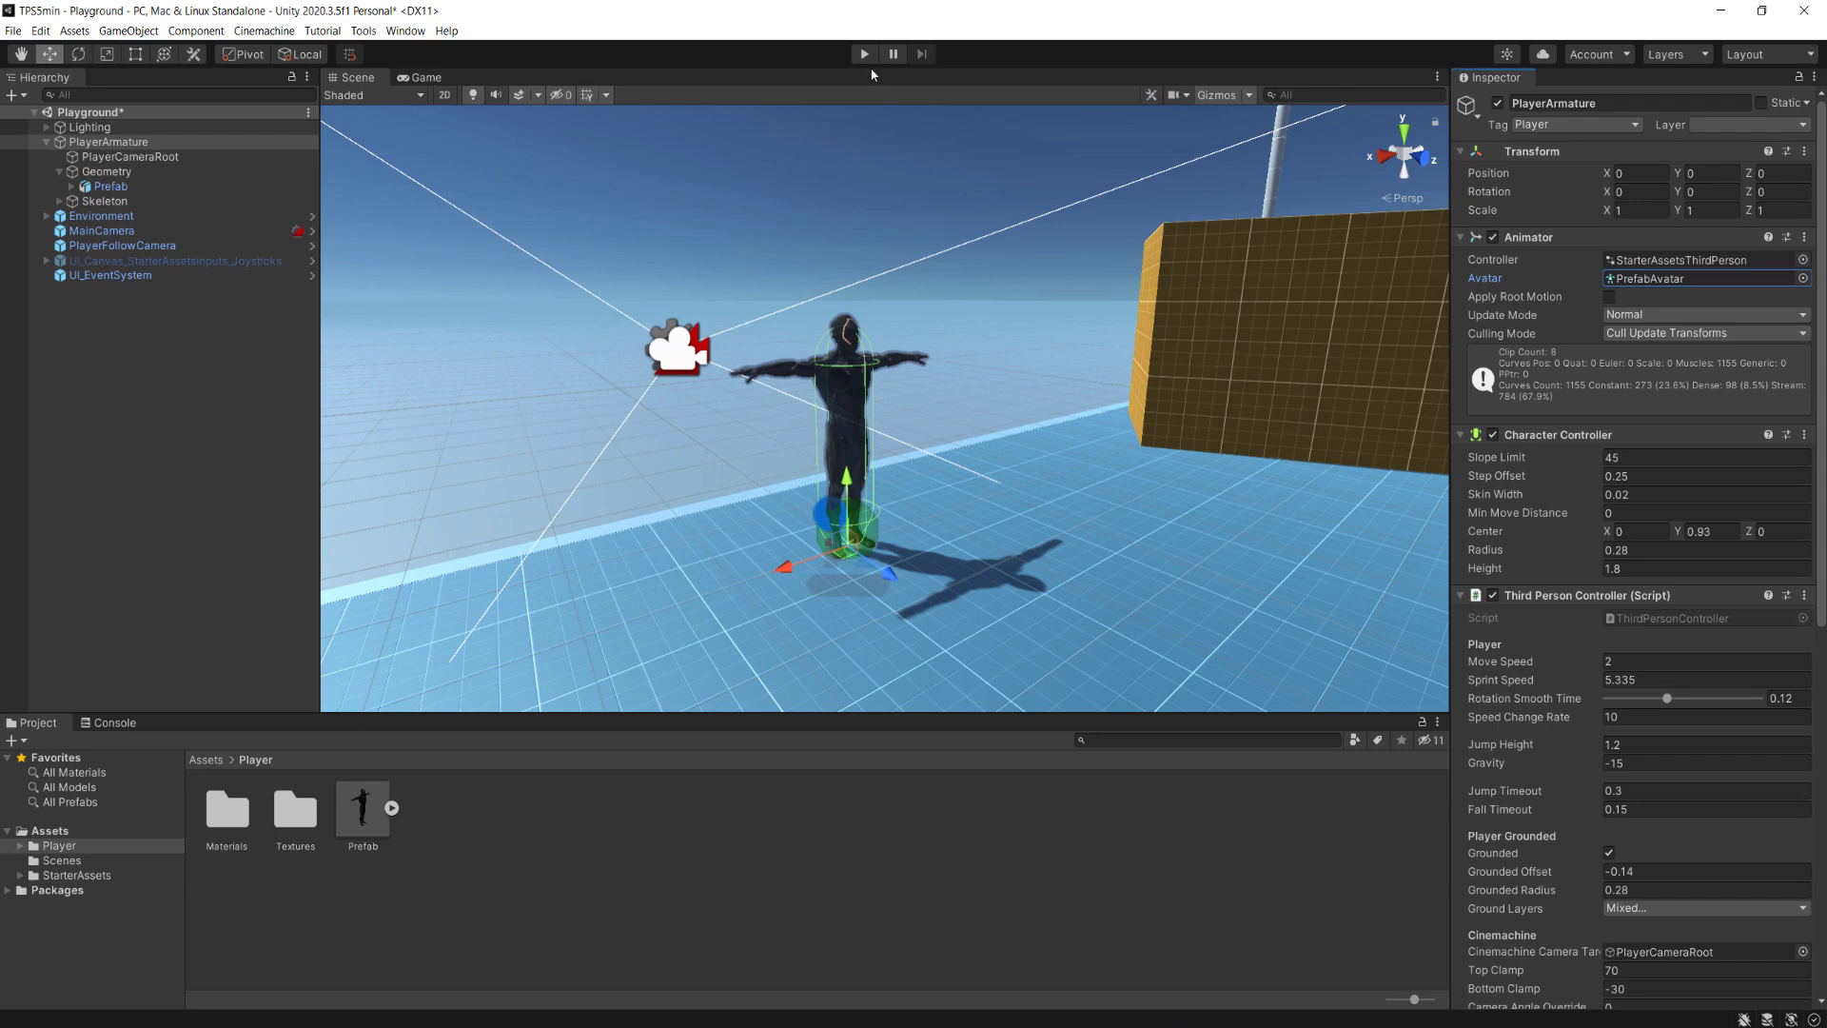
pyautogui.click(864, 54)
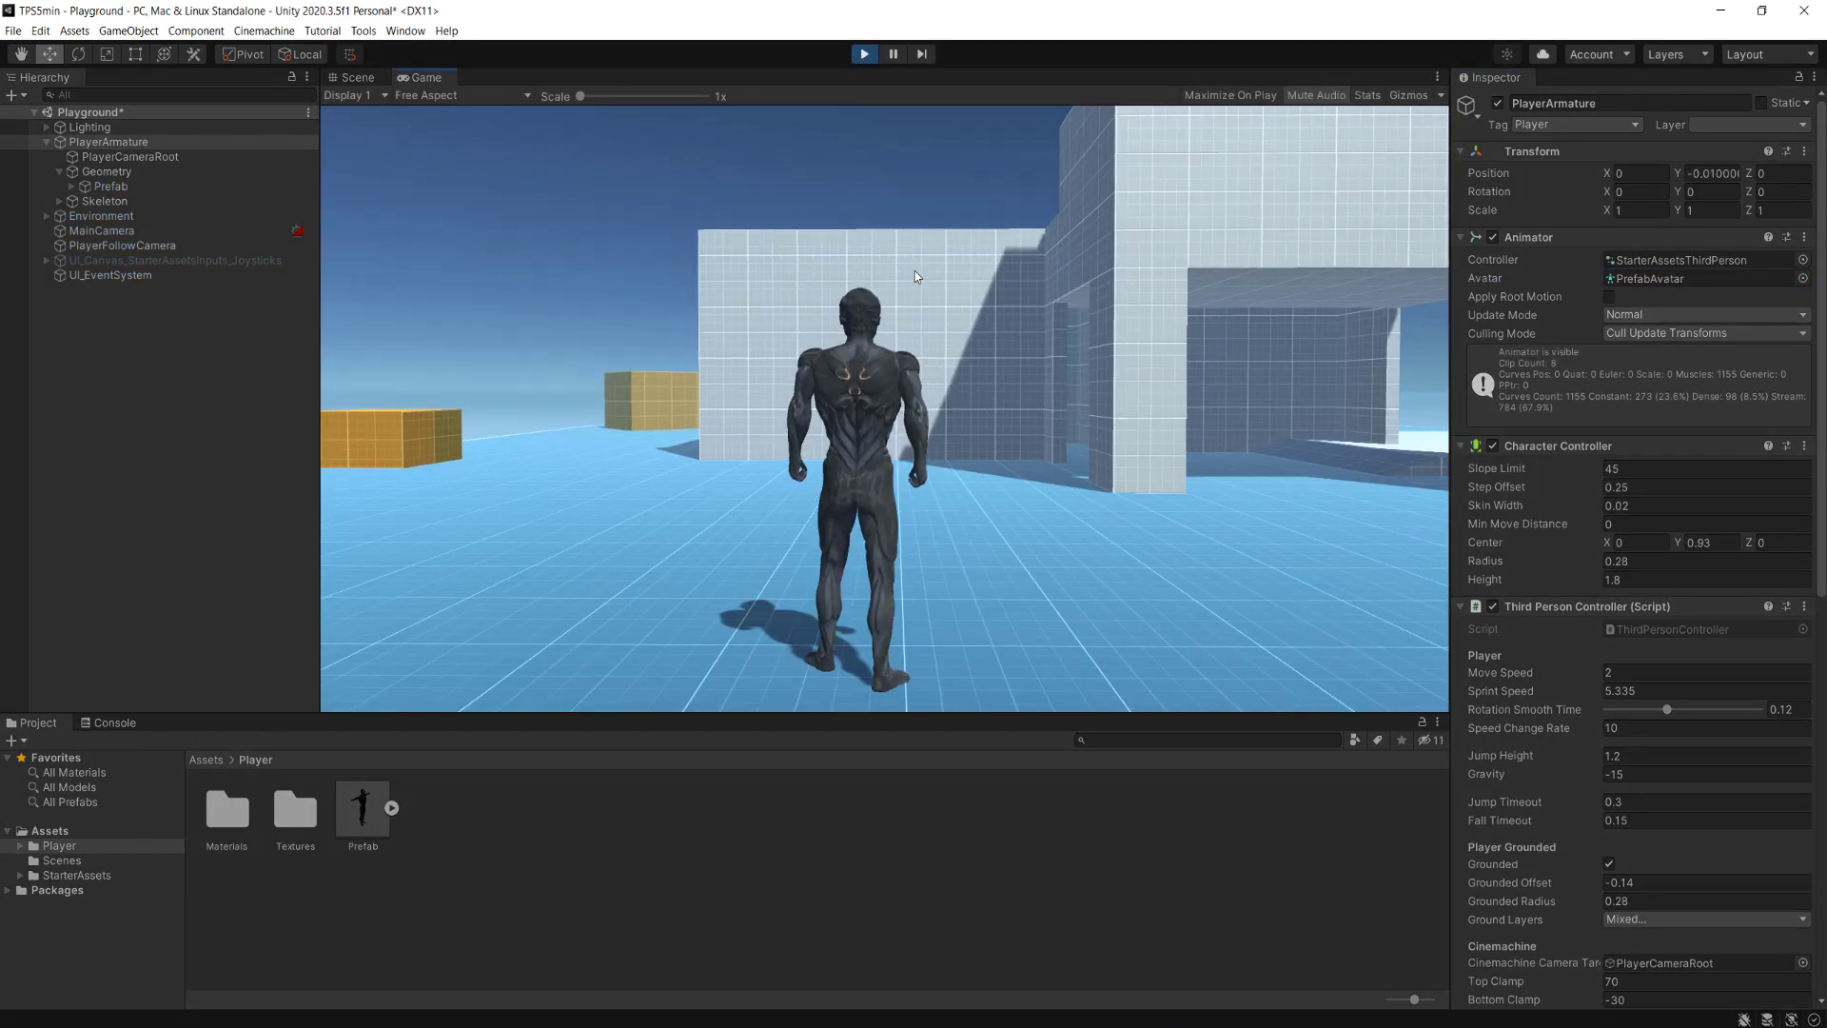
pyautogui.press('Escape')
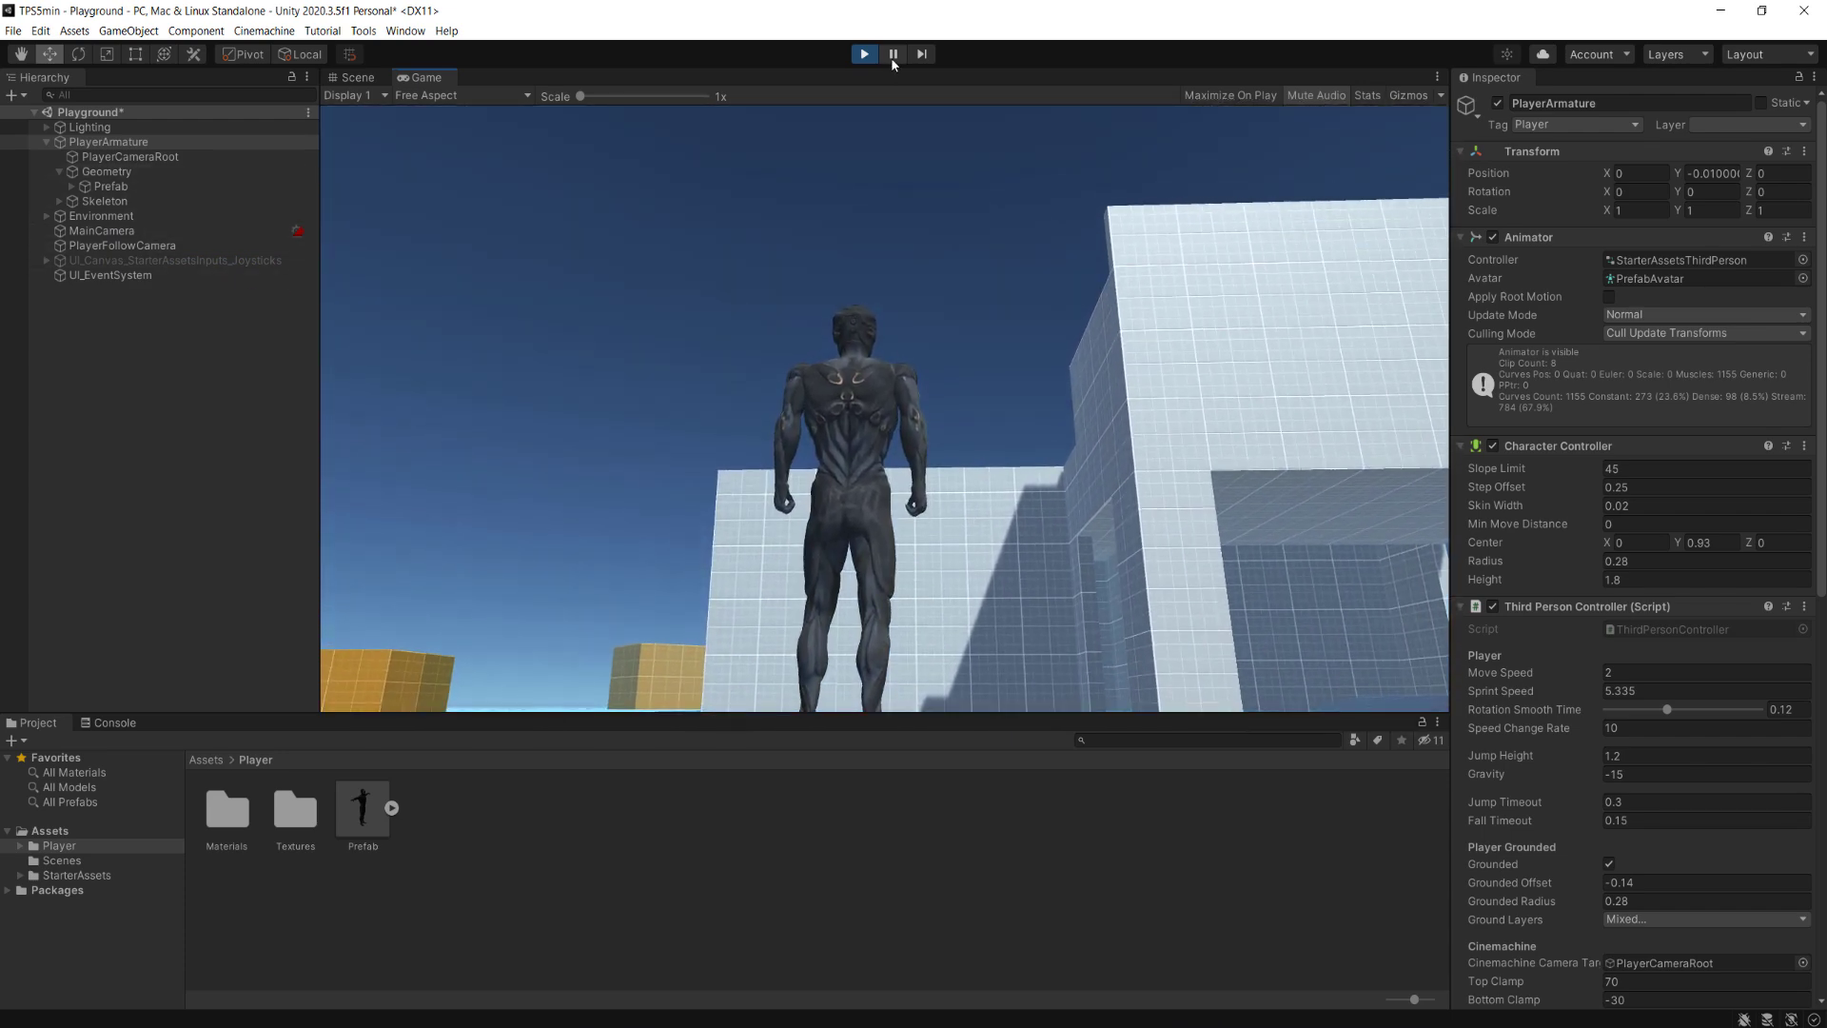
pyautogui.click(894, 57)
pyautogui.hotkey('ctrl', '1')
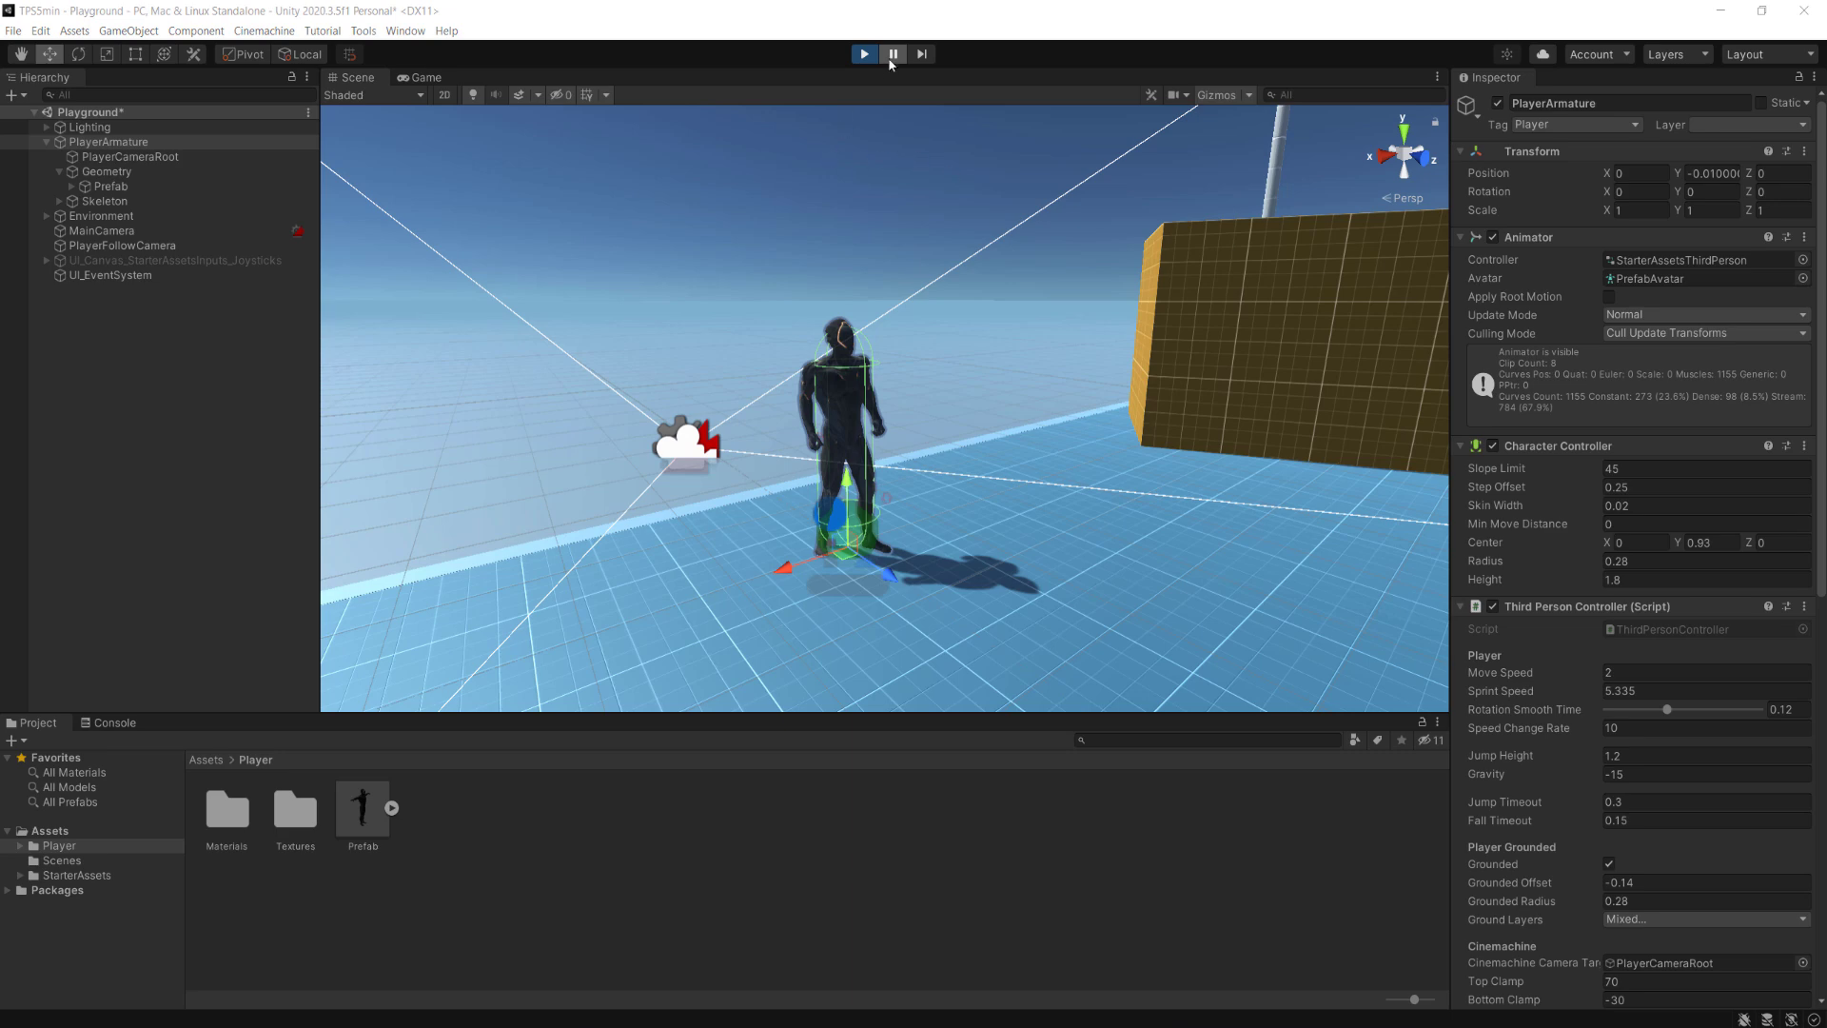
pyautogui.click(892, 56)
pyautogui.hotkey('ctrl', '2')
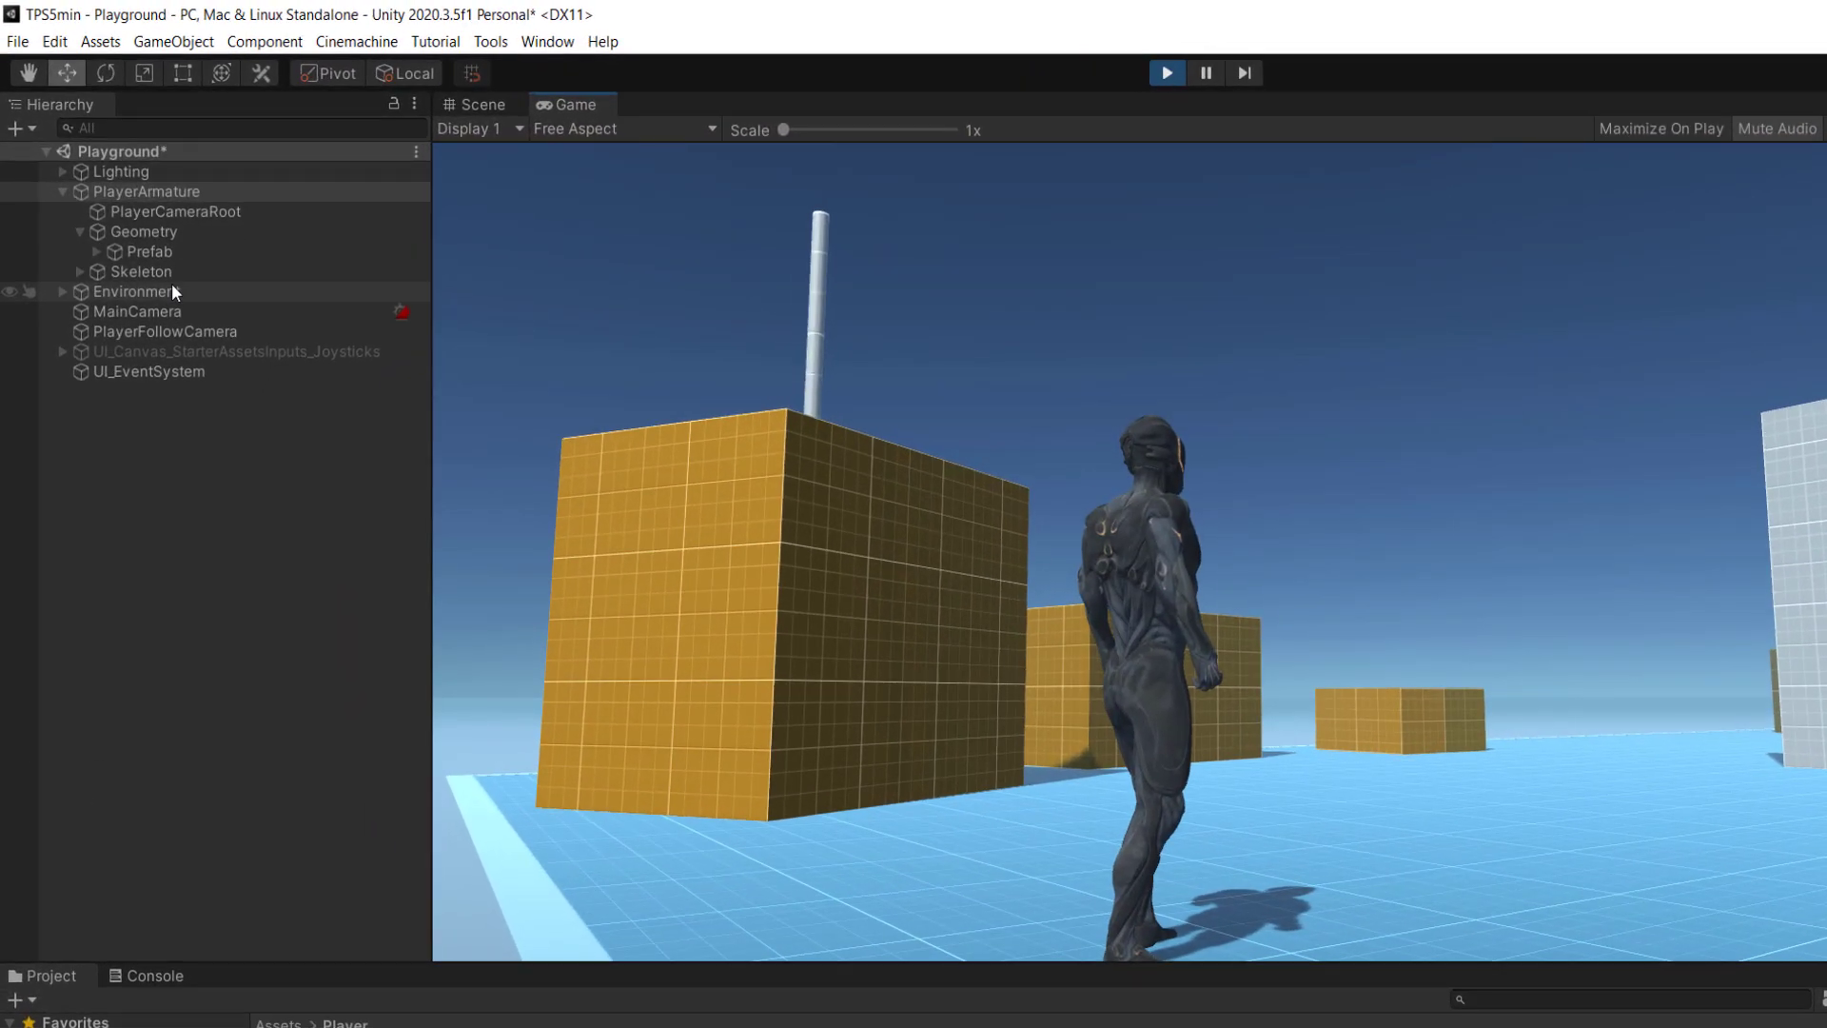
# - Select PlayerFollowCamera and test the character's movement in the Game view by running past the walls, up the stairs and across the raised platforms
pyautogui.click(179, 306)
pyautogui.click(685, 419)
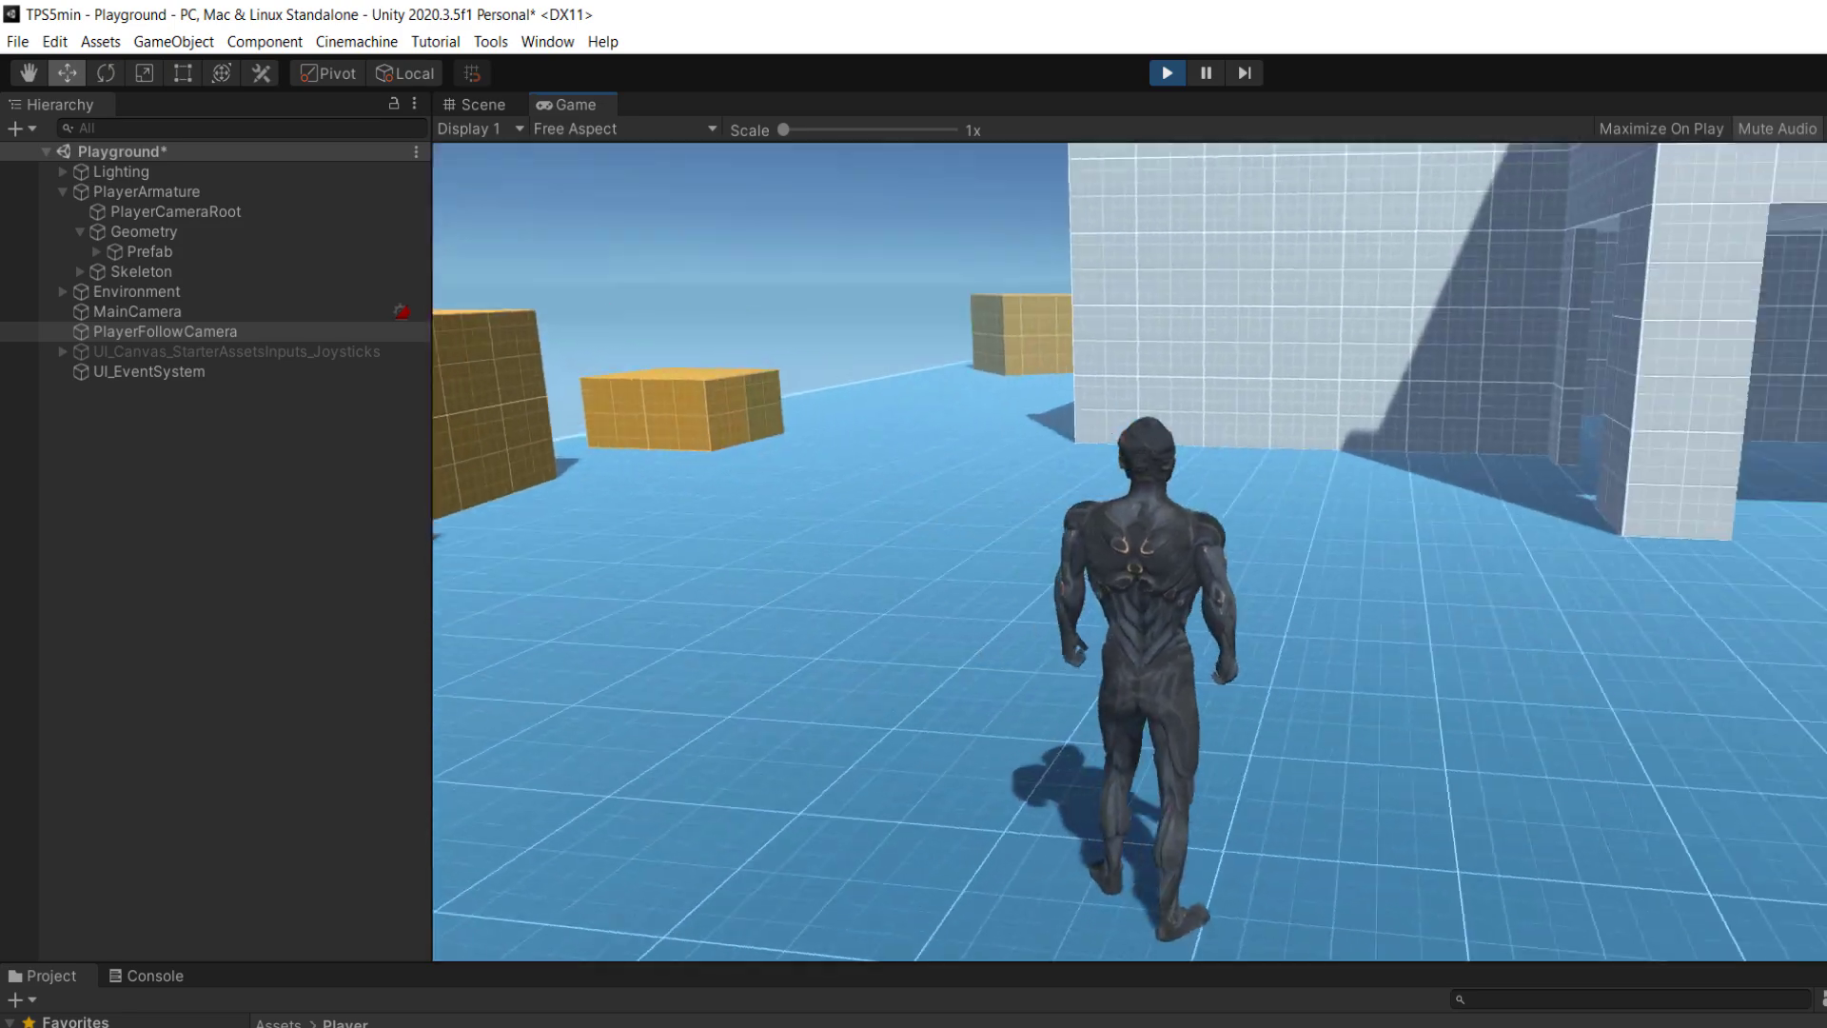
pyautogui.press('w')
pyautogui.press('d')
pyautogui.press('w')
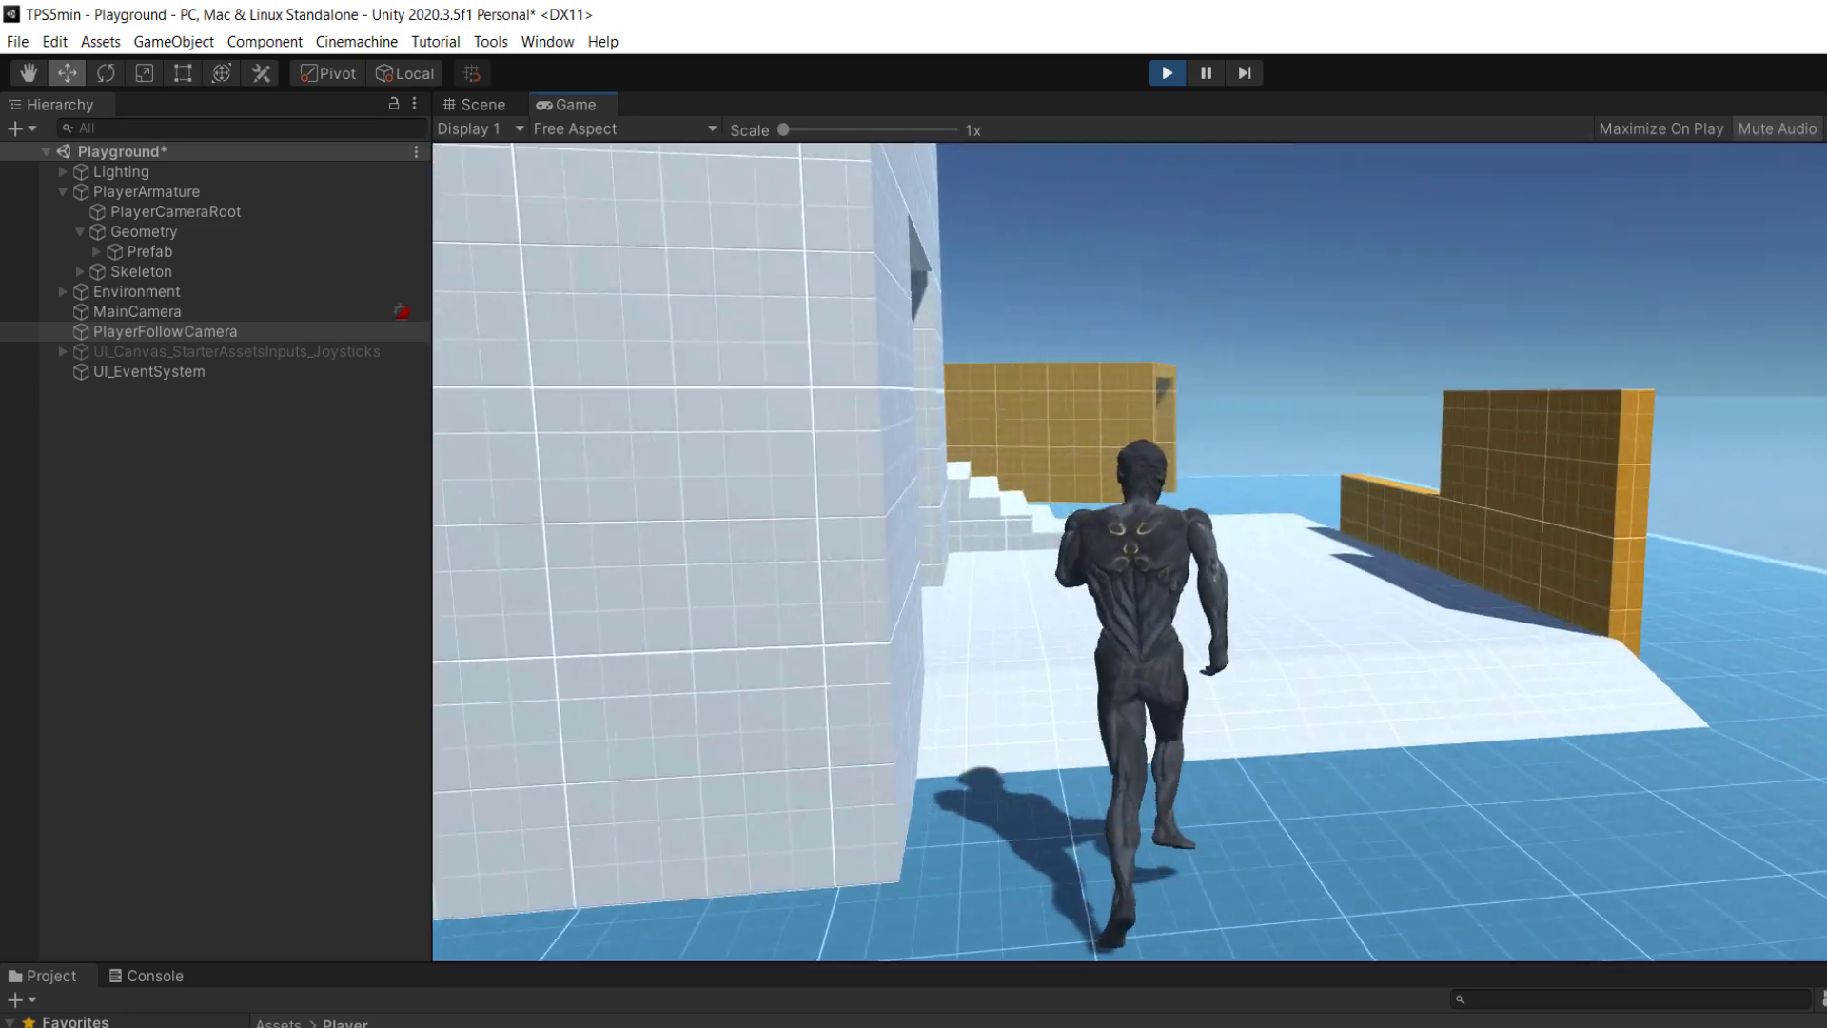
pyautogui.press('d')
pyautogui.press('w')
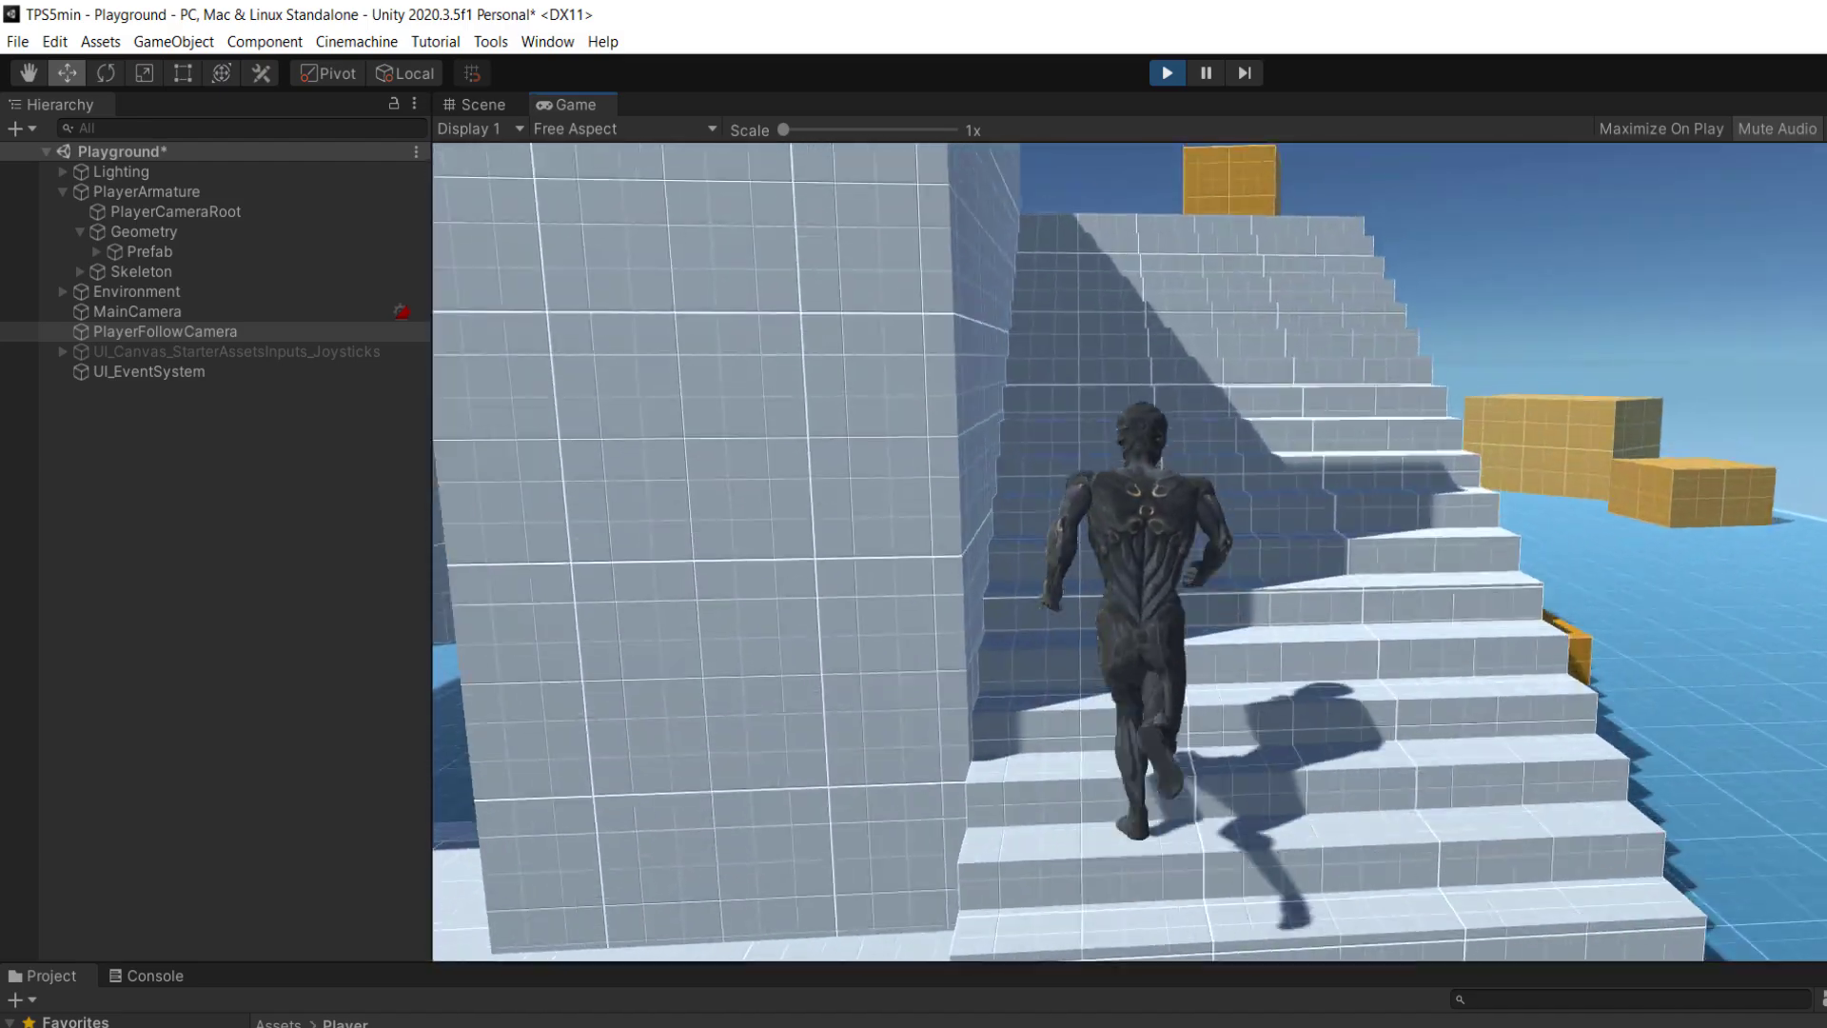
pyautogui.press('d')
pyautogui.press('w')
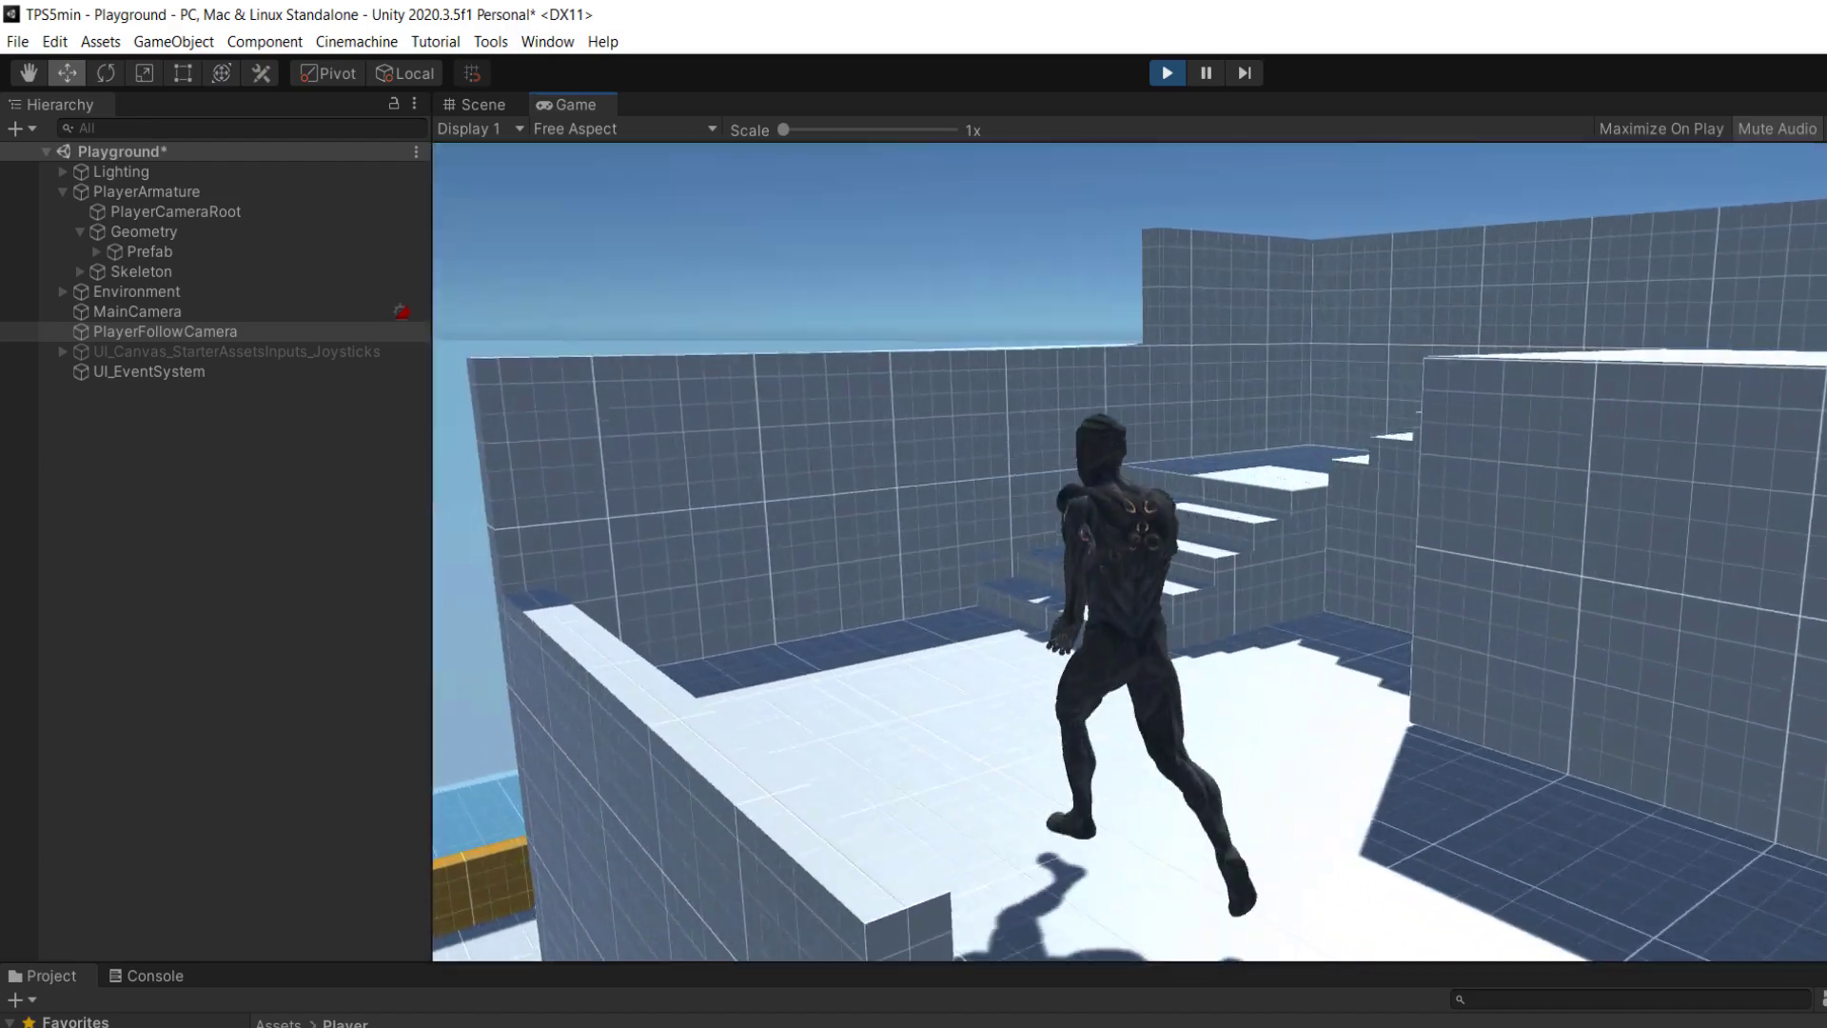
pyautogui.press('w')
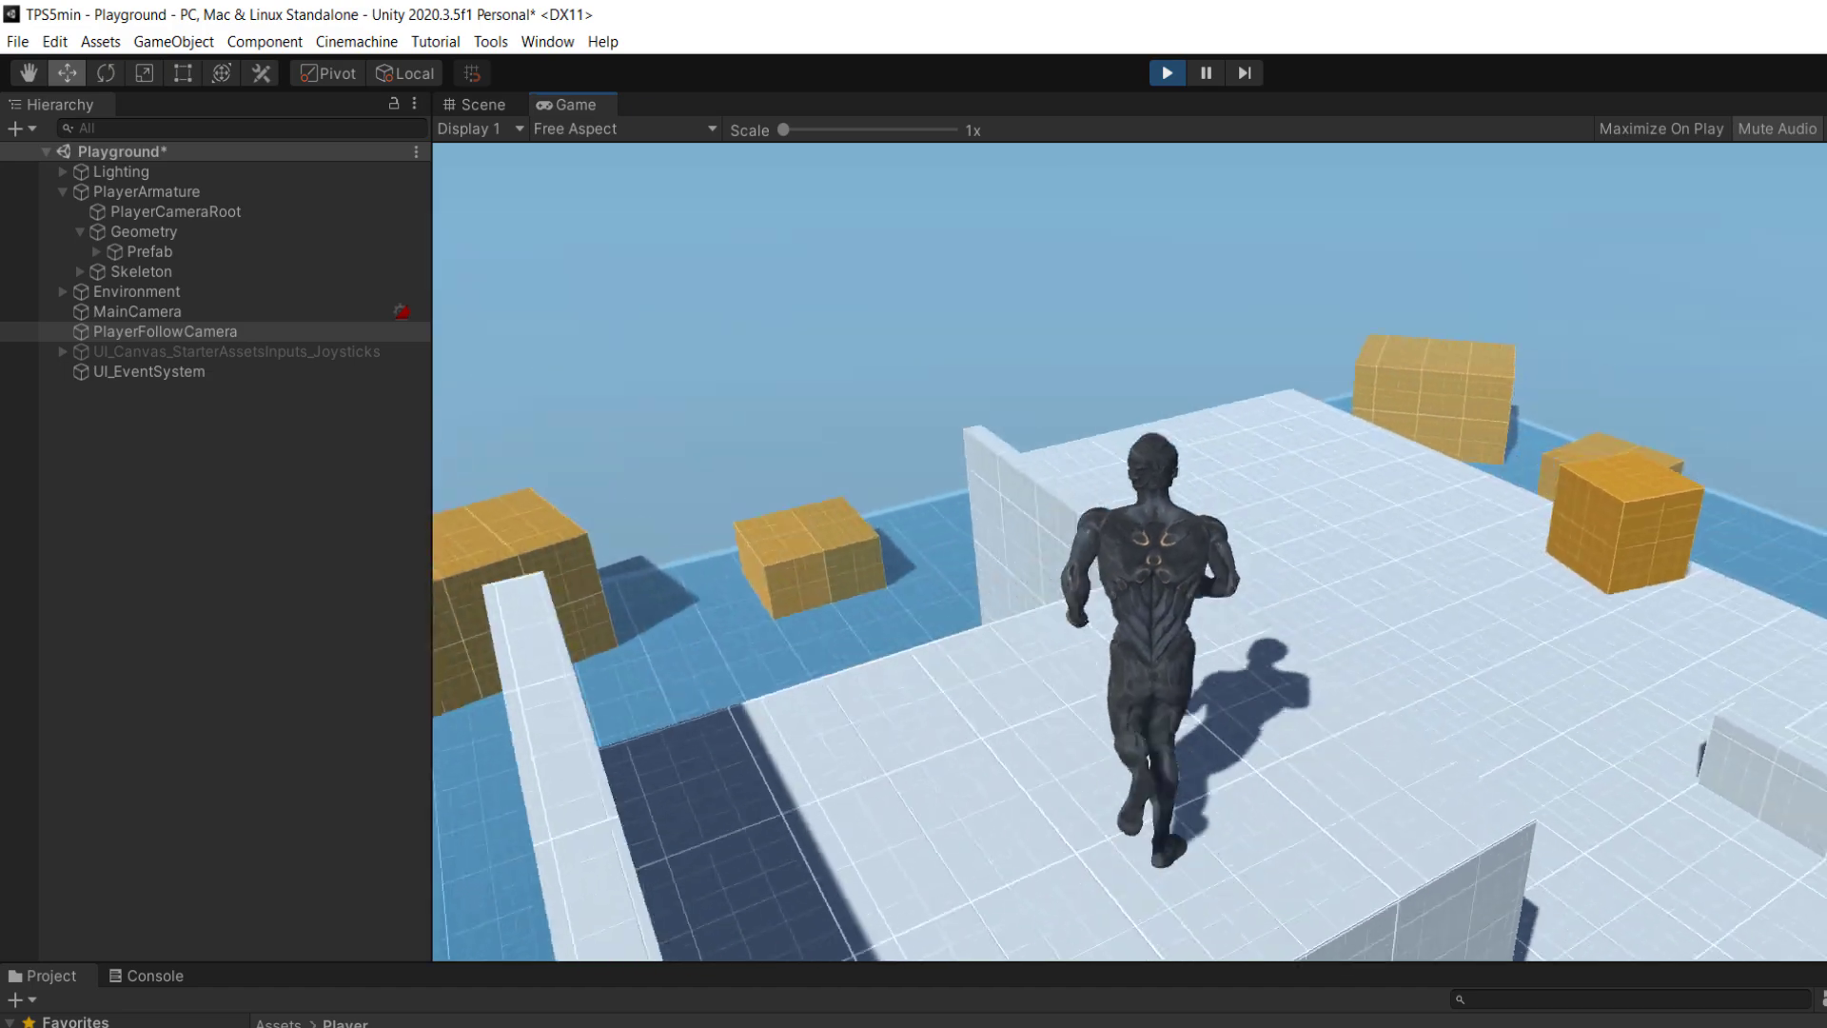